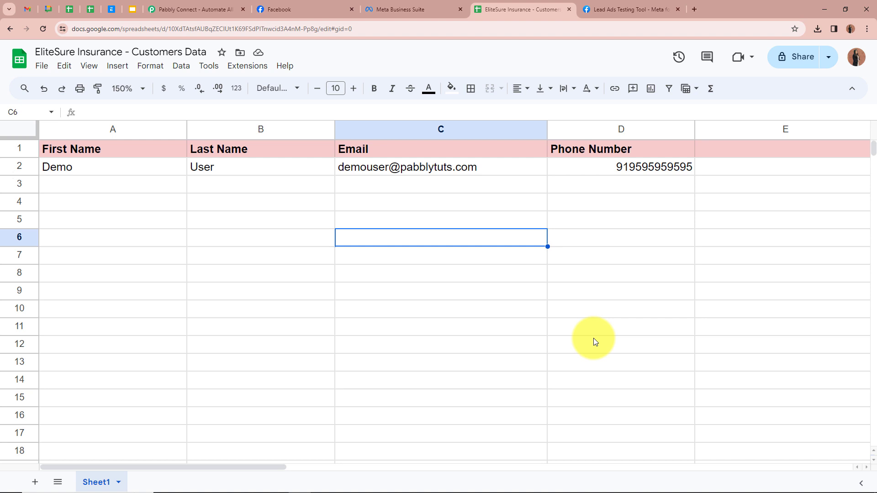
# Sign in to the Pabbly account and open Pabbly Connect from its card via Access Now.
pyautogui.click(203, 8)
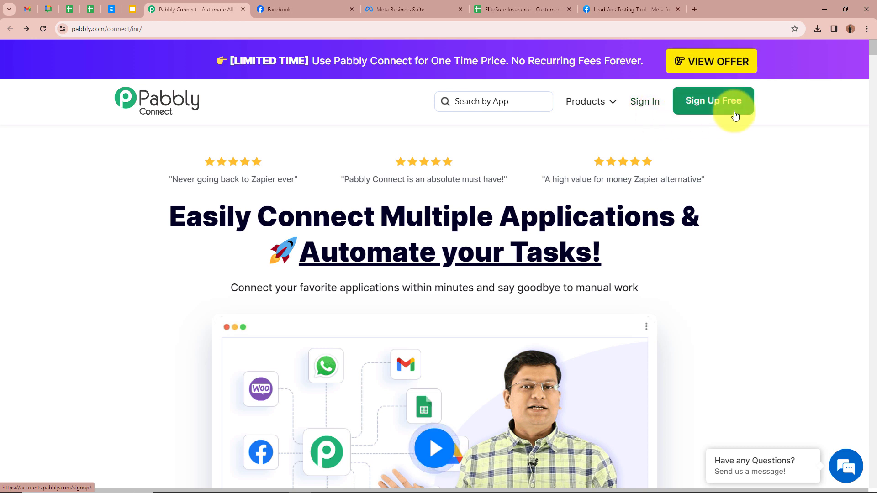
pyautogui.click(646, 107)
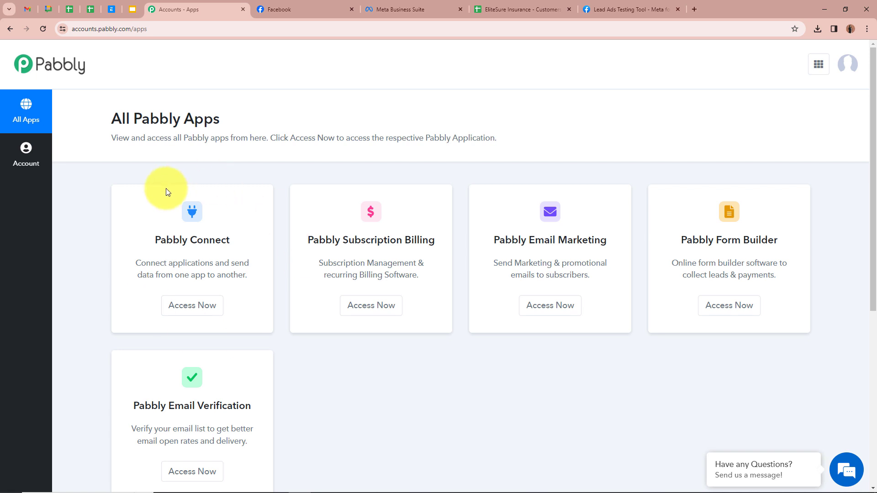
pyautogui.click(176, 305)
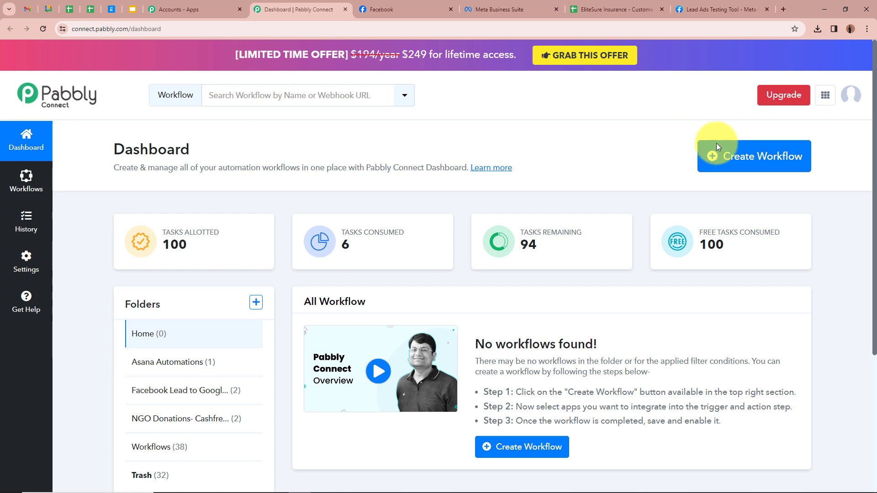
# Name a new workflow 'EliteSure Insurance- Facebook Leads to Google Sheets' in the Facebook Lead to Google Sheets Automations folder.
pyautogui.click(772, 164)
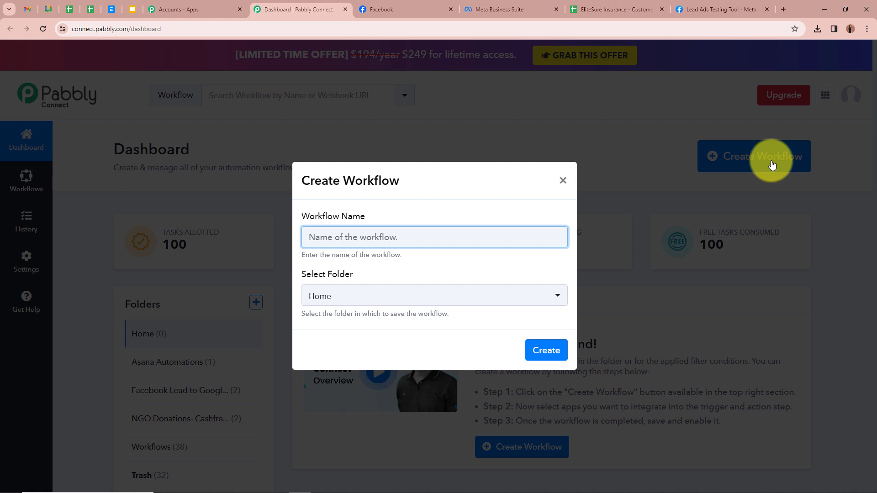
pyautogui.write('EliteSure Insurance- Facebook Leads to Google Sheets')
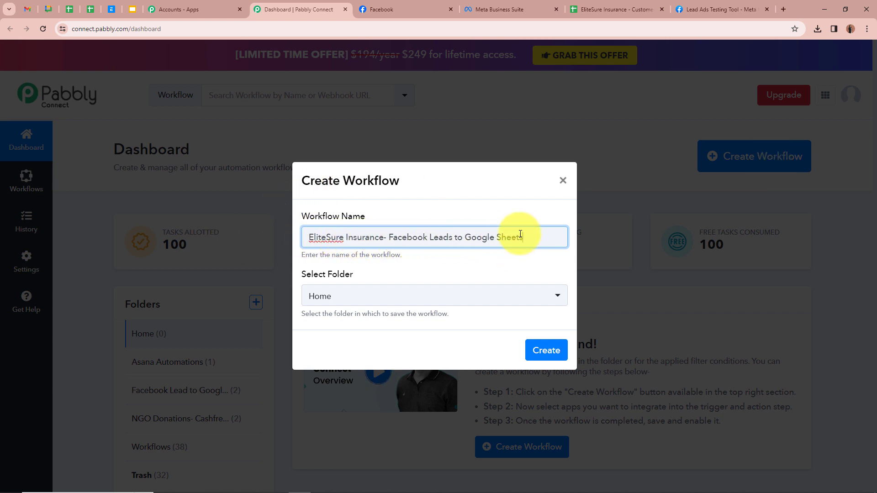
pyautogui.click(484, 265)
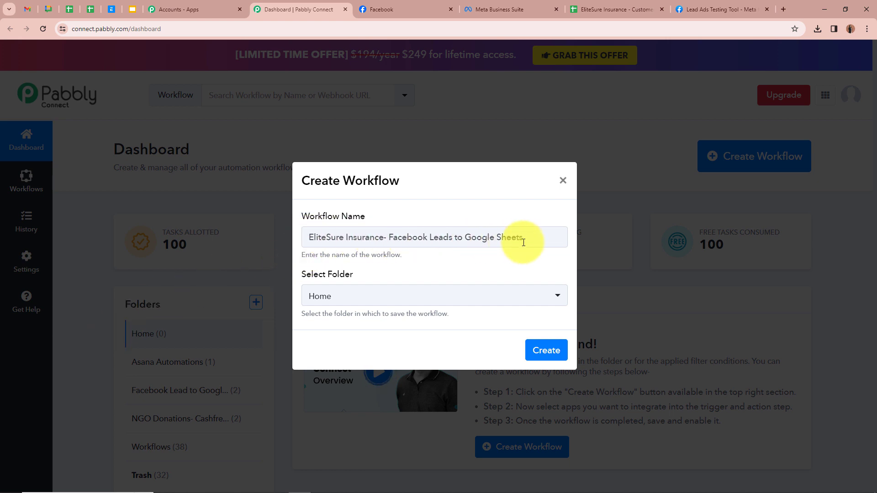
pyautogui.click(558, 298)
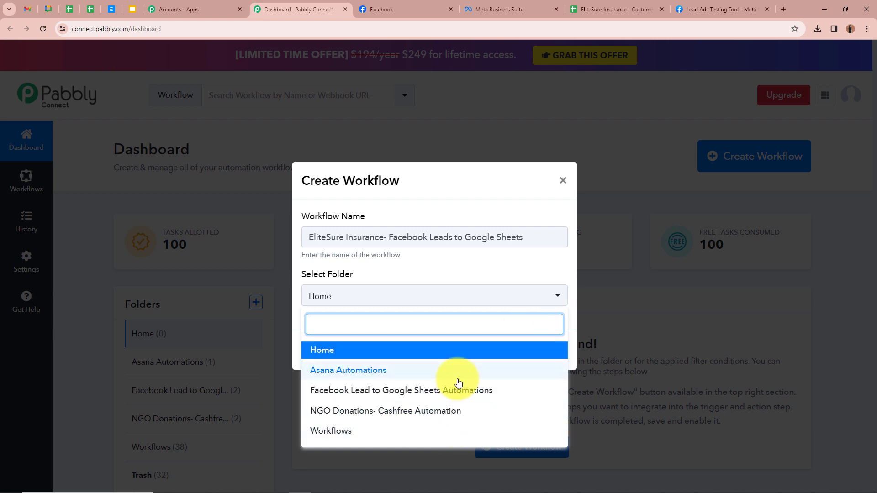
pyautogui.click(318, 390)
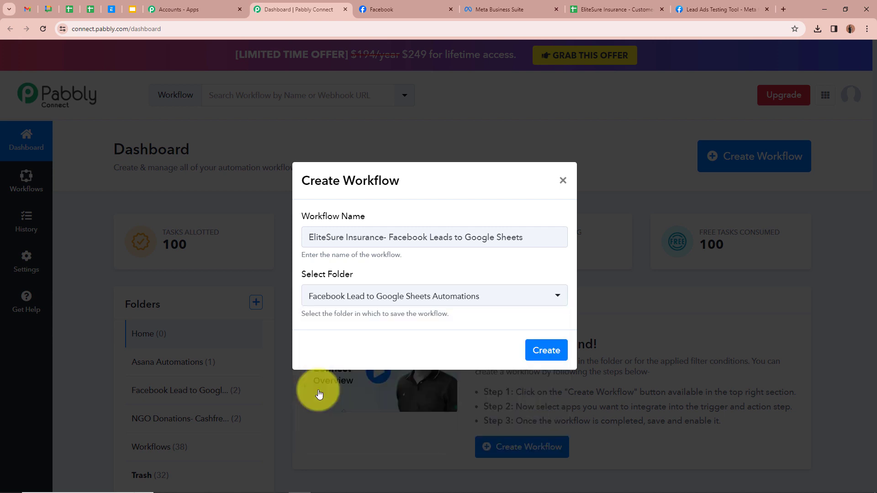
pyautogui.click(502, 314)
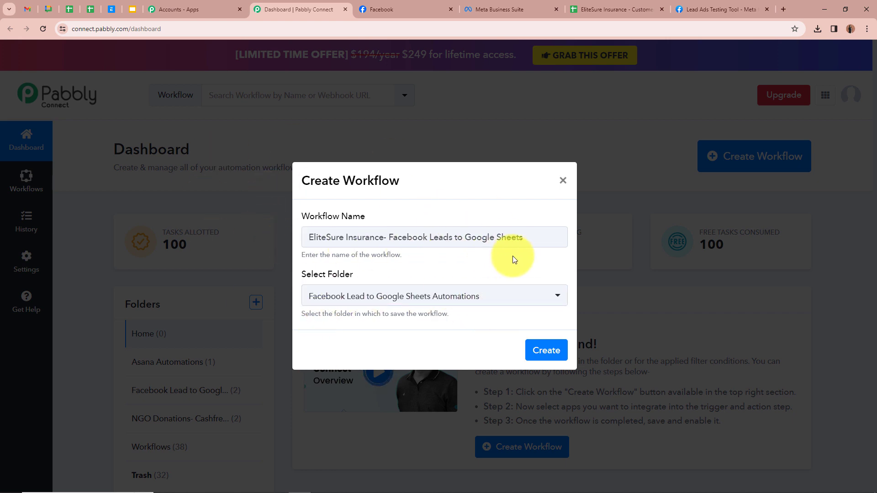
pyautogui.click(539, 338)
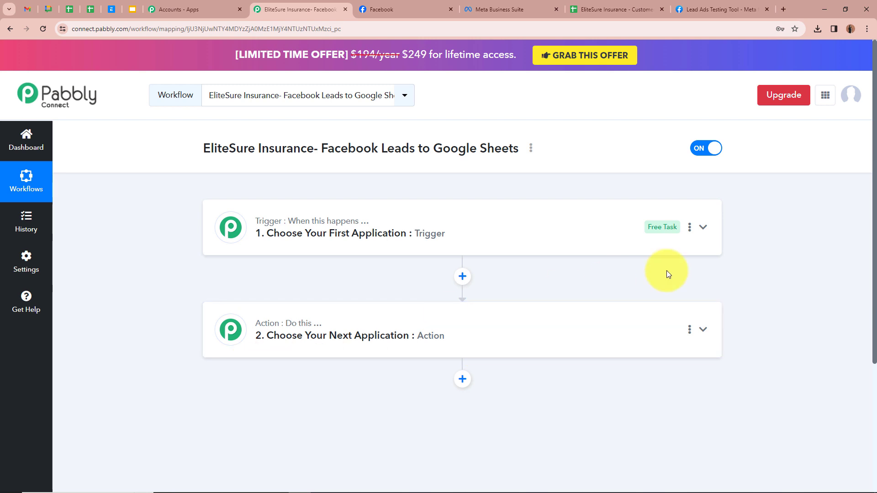
# Set the trigger app to Facebook Lead Ads, found by searching 'Fa', with event New Lead (Instant).
pyautogui.click(703, 227)
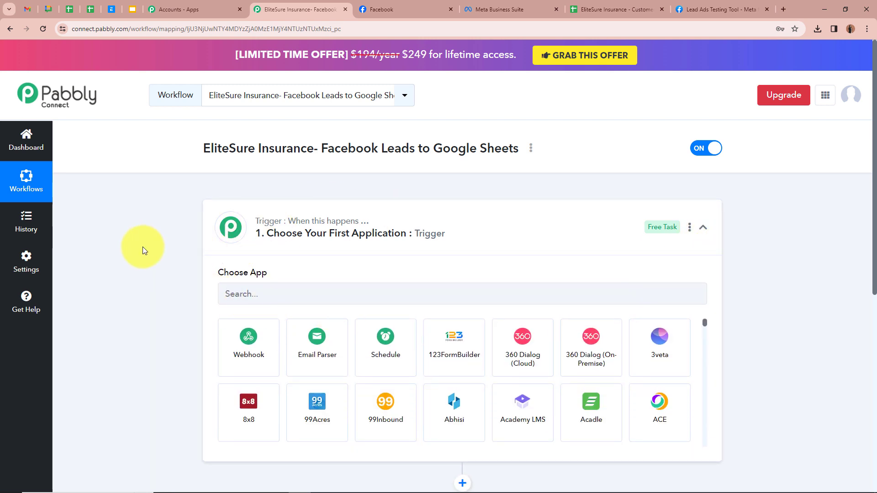
pyautogui.click(349, 302)
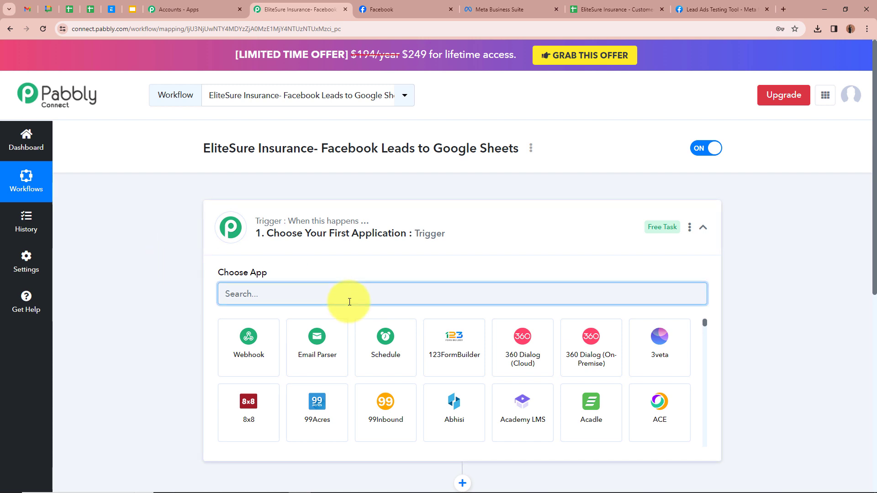
pyautogui.write('Fa')
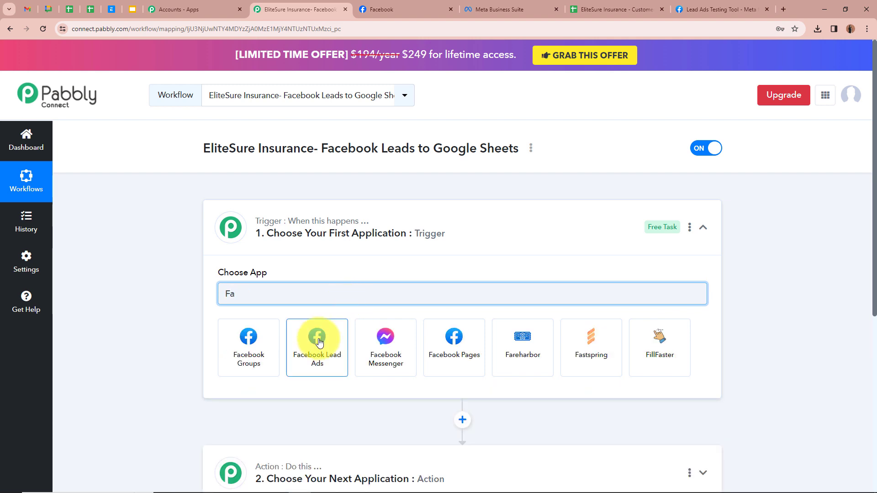
pyautogui.click(318, 343)
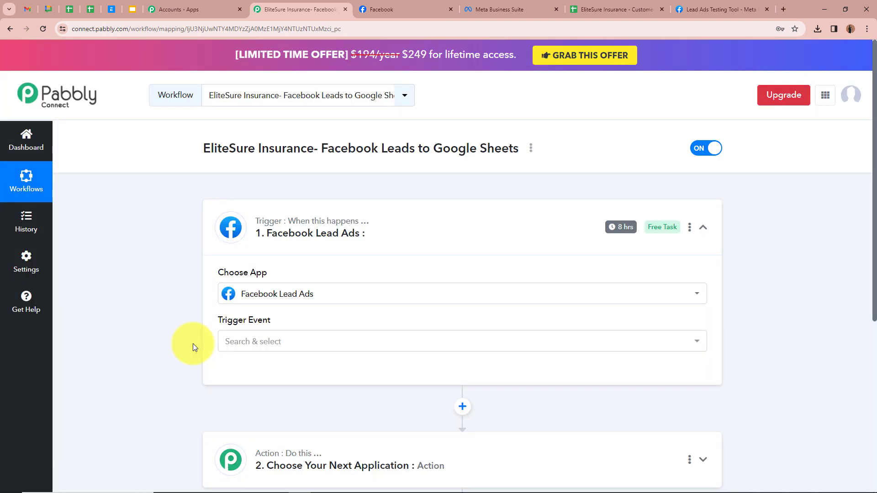
pyautogui.click(273, 353)
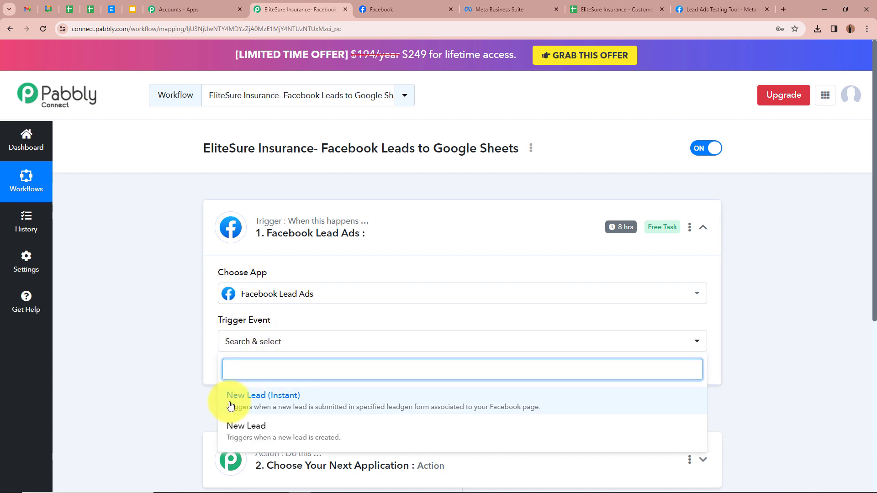
pyautogui.click(364, 402)
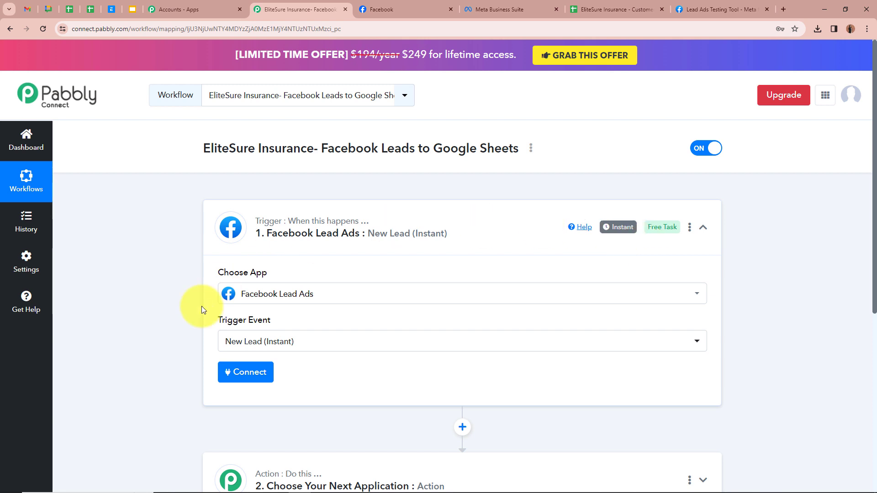
# Add and authorize a new Facebook Lead Ads connection for the trigger.
pyautogui.click(235, 377)
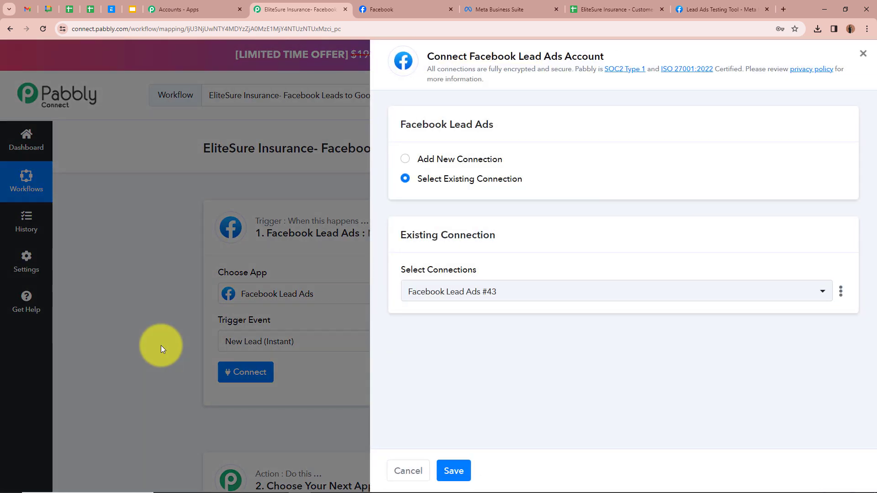
pyautogui.click(405, 160)
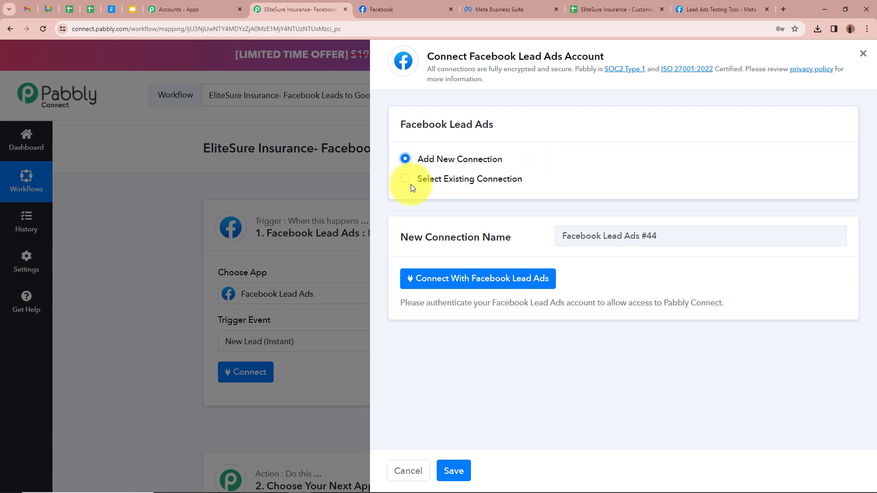
pyautogui.click(382, 11)
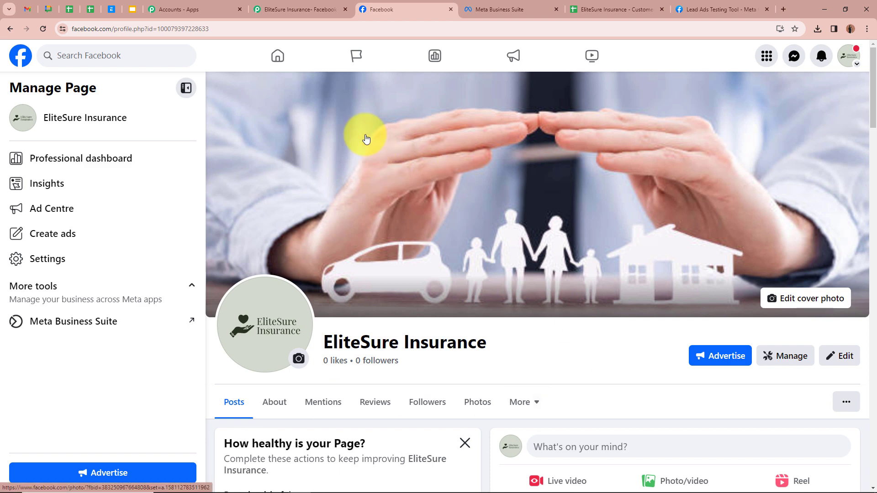
pyautogui.click(328, 7)
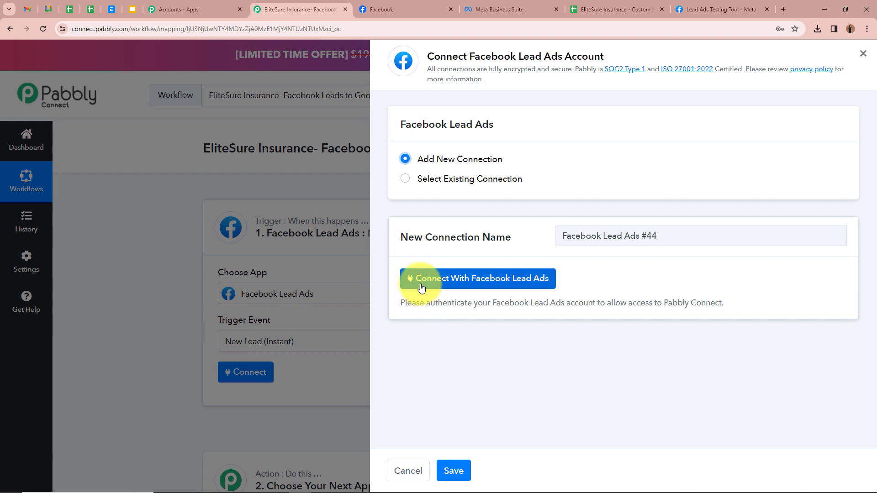
pyautogui.click(530, 283)
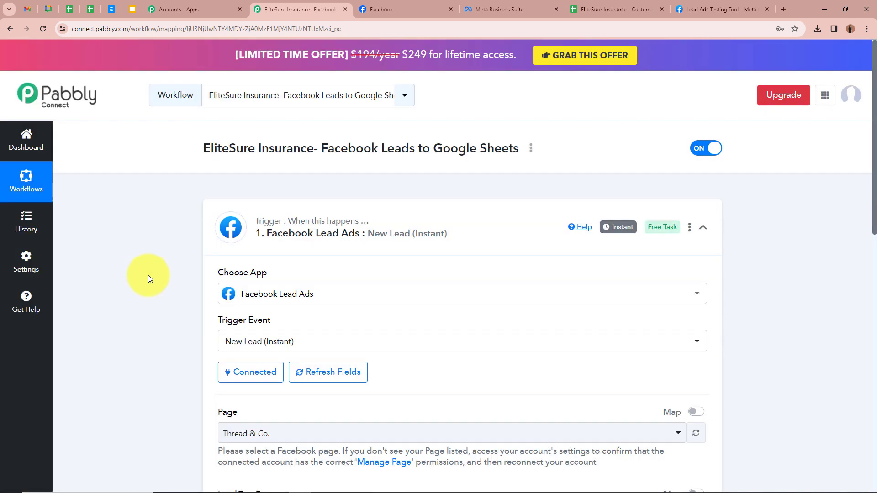
# Select the EliteSure Insurance page in the trigger's Page dropdown, searching 'el'.
pyautogui.scroll(-4, 148, 275)
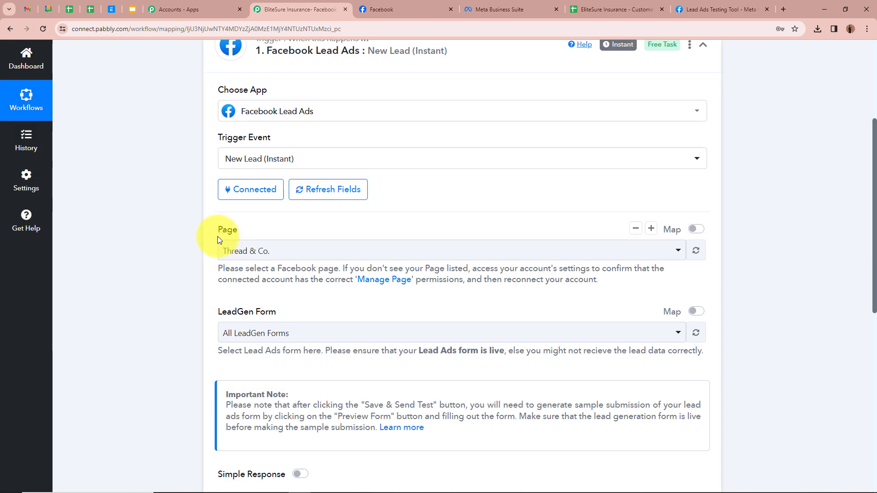
pyautogui.click(393, 12)
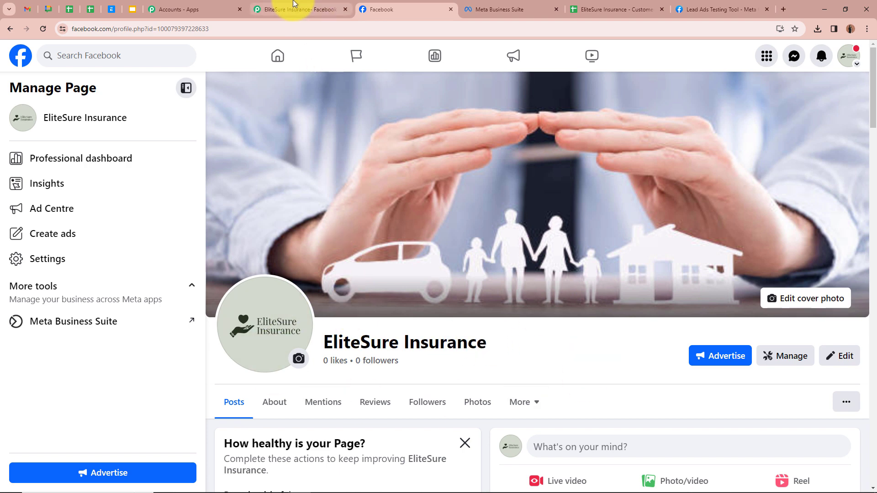
pyautogui.click(320, 9)
pyautogui.click(407, 251)
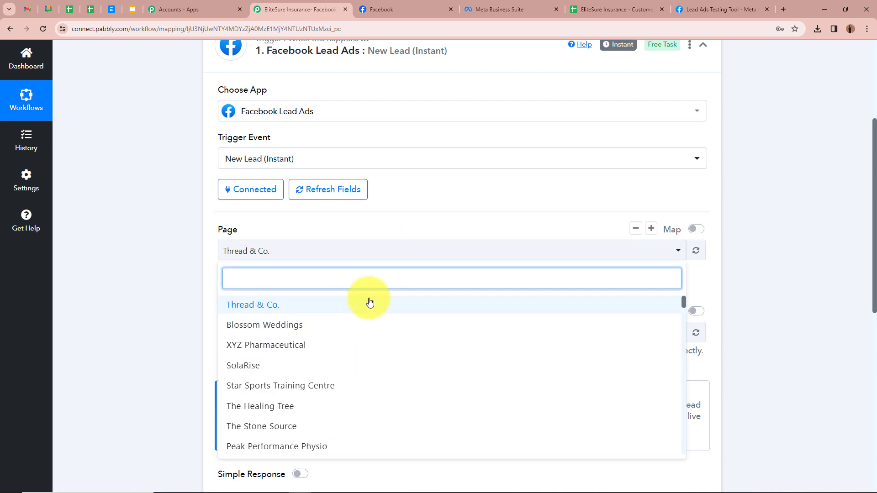
pyautogui.write('el')
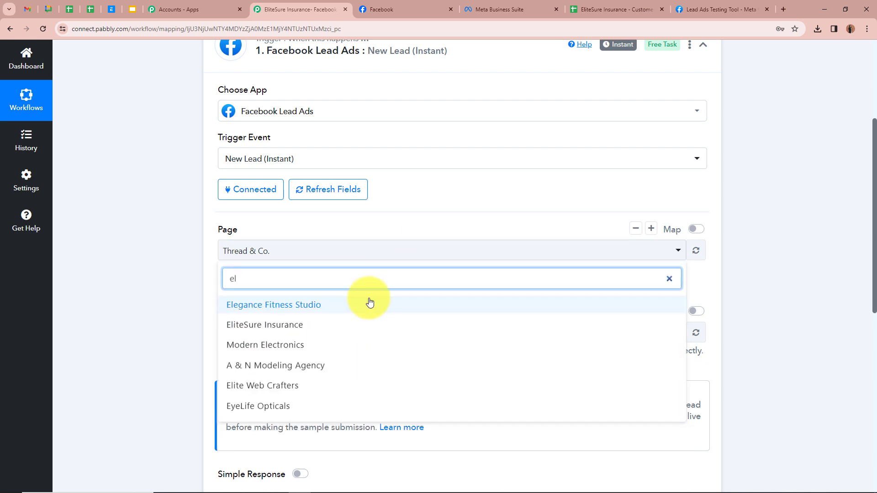
pyautogui.click(338, 325)
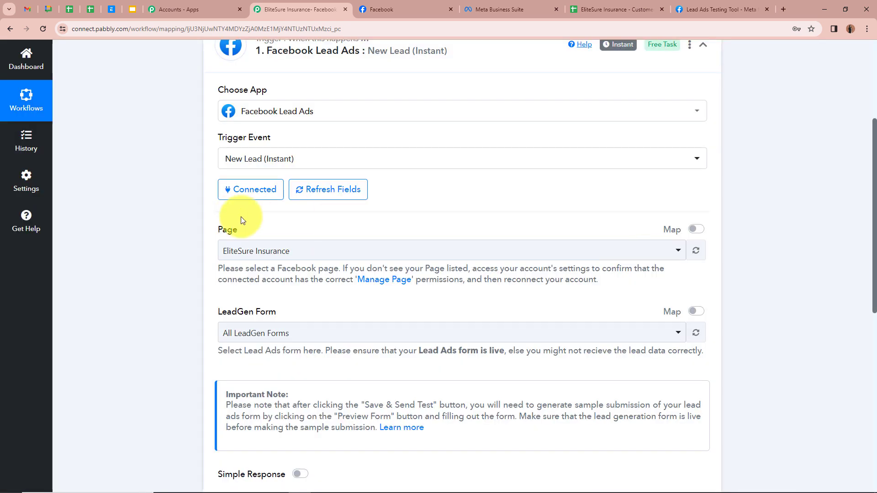
# Choose EliteSure Lead Ads Form as the trigger's LeadGen form.
pyautogui.scroll(-2, 187, 303)
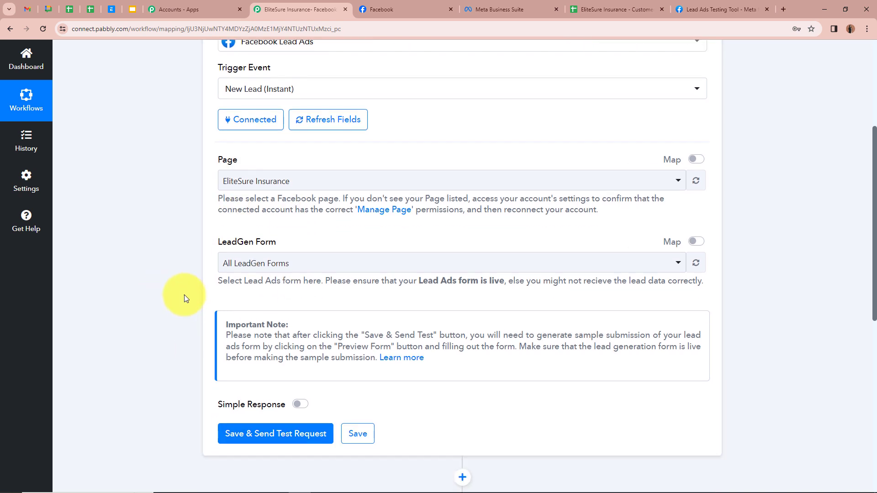
pyautogui.click(502, 10)
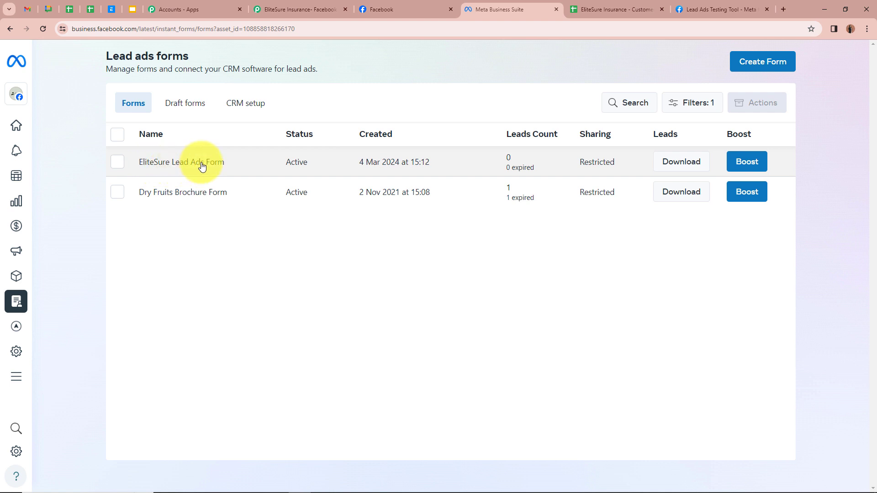
pyautogui.click(303, 10)
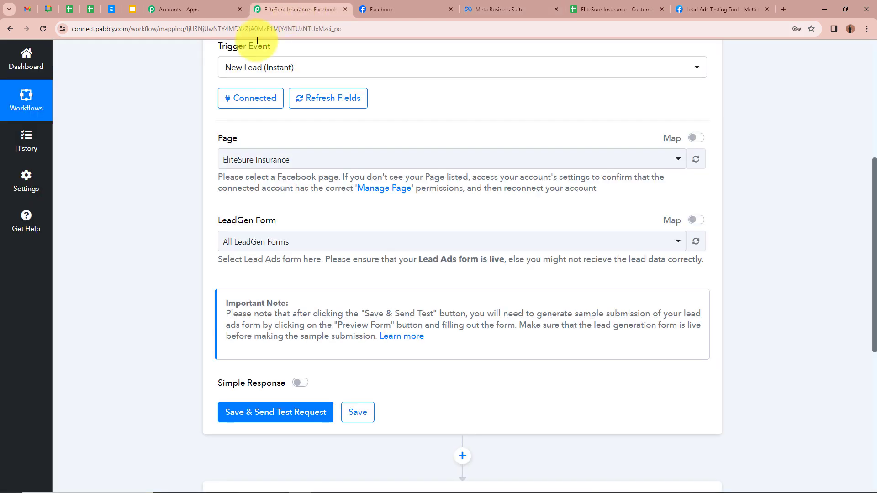
pyautogui.click(310, 242)
pyautogui.click(285, 316)
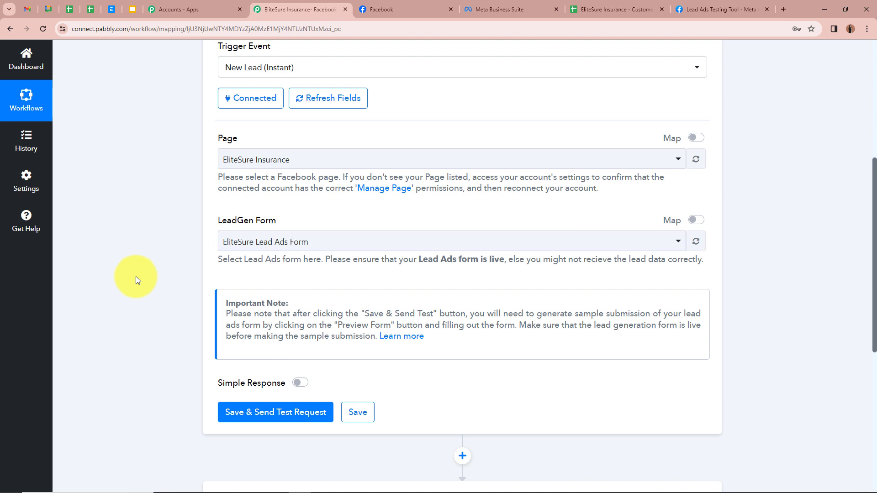
pyautogui.scroll(-1, 136, 279)
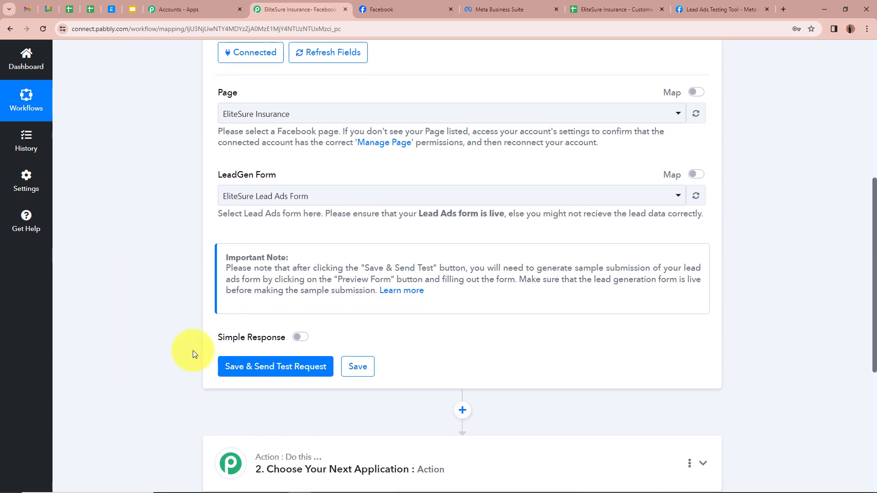
# Save the trigger so it waits for a webhook response, then go to the Lead Ads Testing Tool page.
pyautogui.click(261, 370)
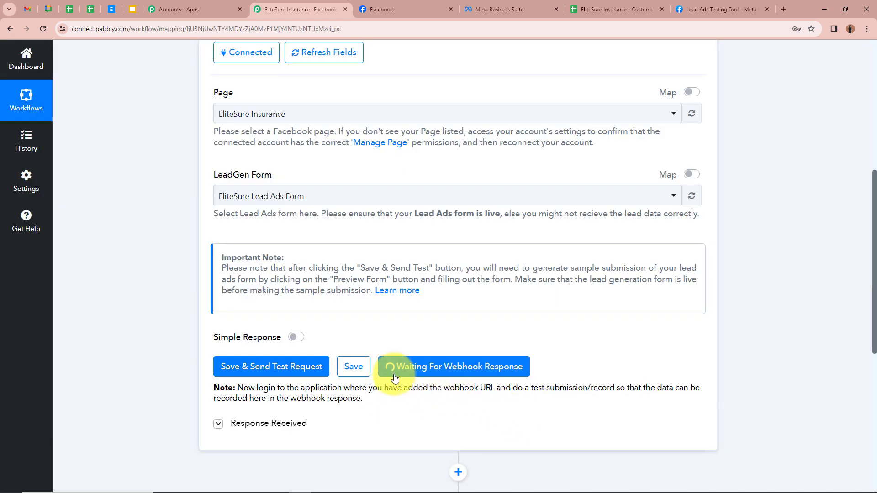
pyautogui.scroll(7, 648, 365)
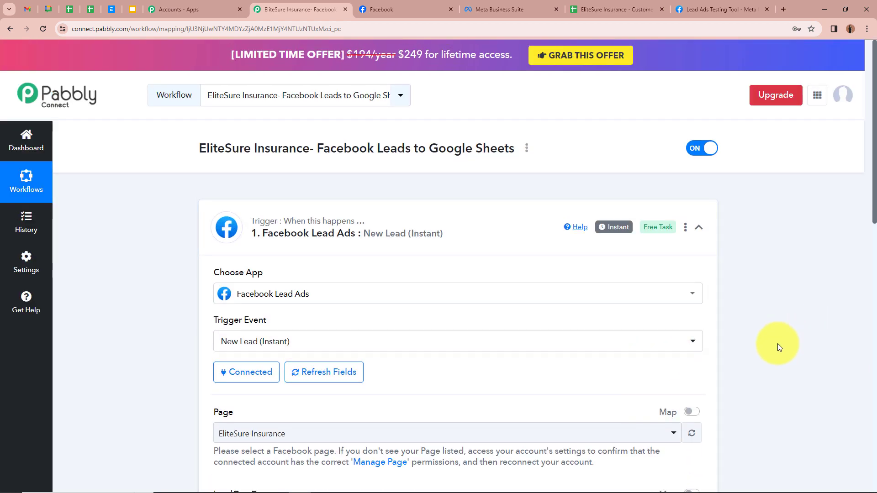
pyautogui.click(749, 9)
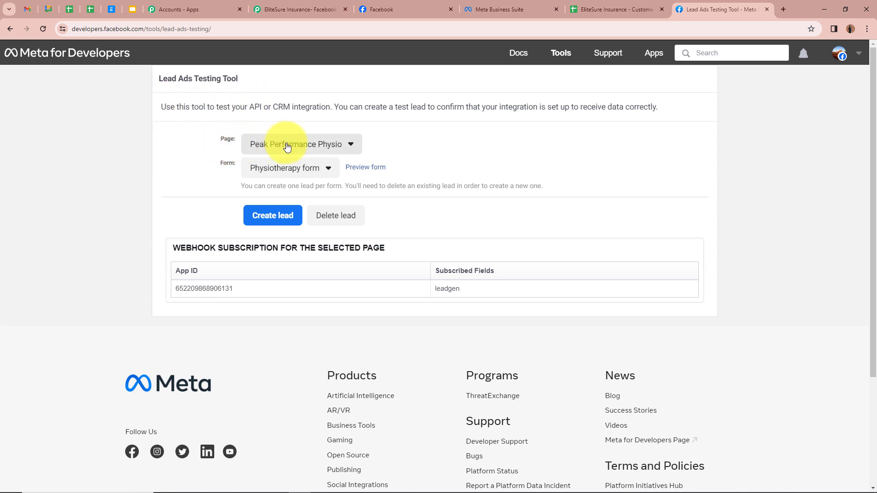
# Select the EliteSure Insurance page and EliteSure Lead Ads Form, then preview the form.
pyautogui.click(249, 144)
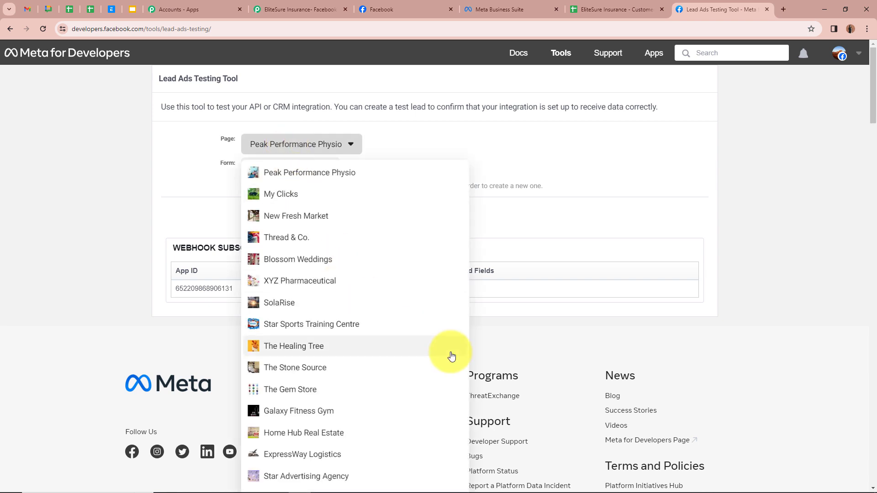
pyautogui.scroll(-3, 451, 354)
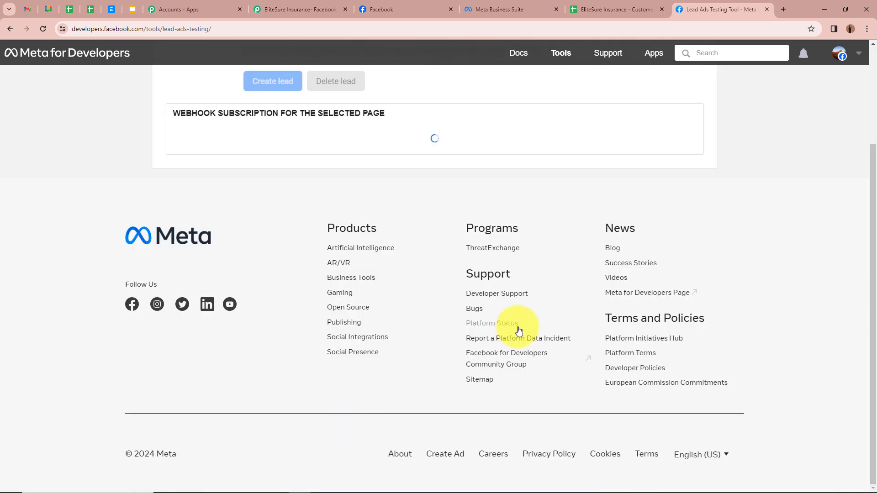
pyautogui.scroll(4, 519, 330)
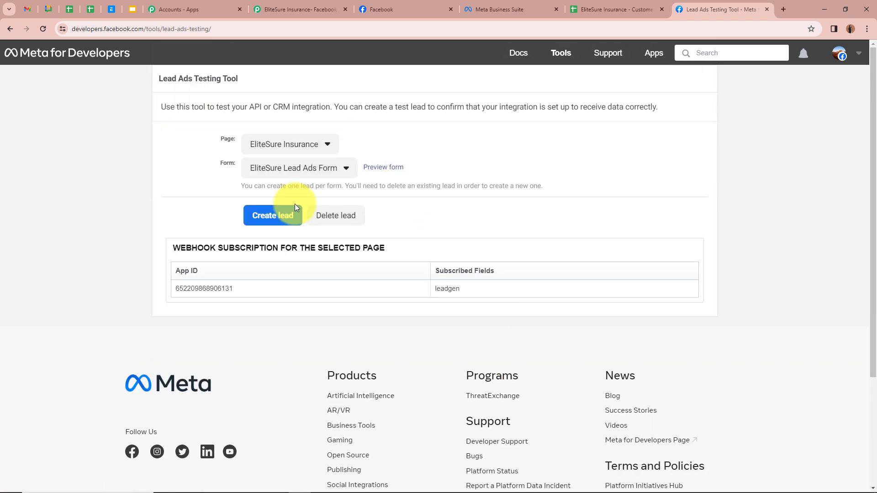
pyautogui.click(283, 167)
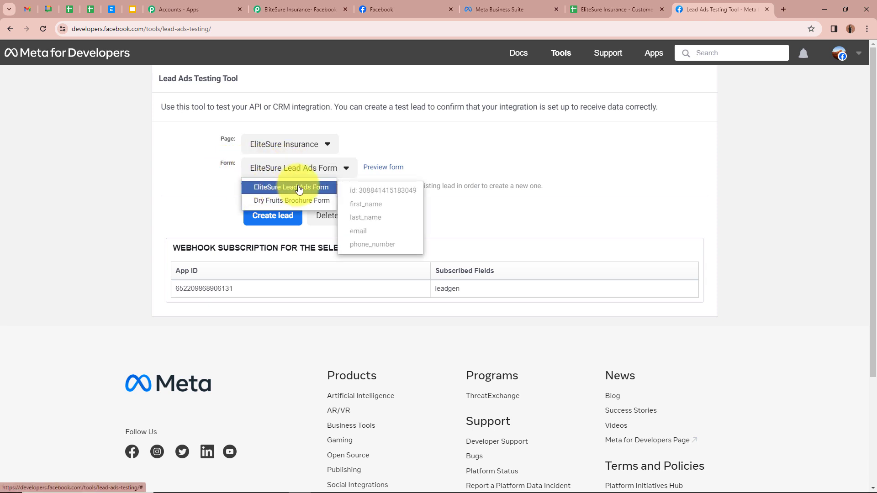
pyautogui.click(287, 185)
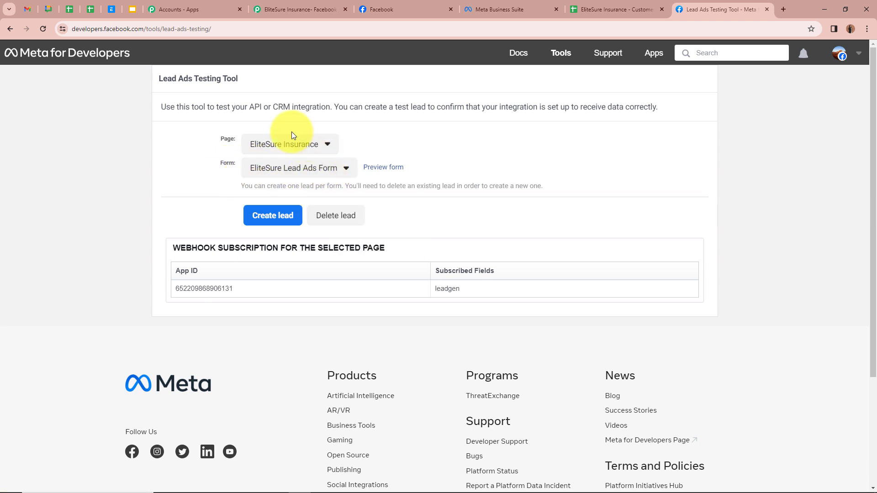
pyautogui.click(379, 172)
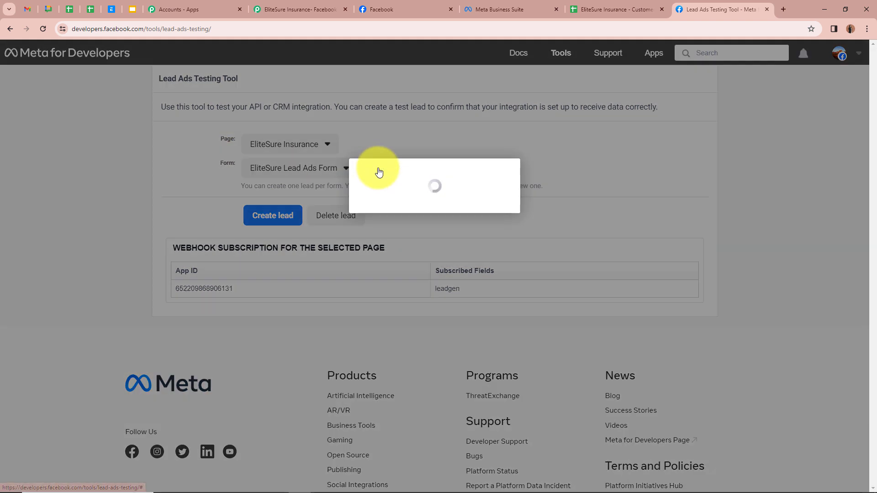
pyautogui.scroll(-1, 490, 279)
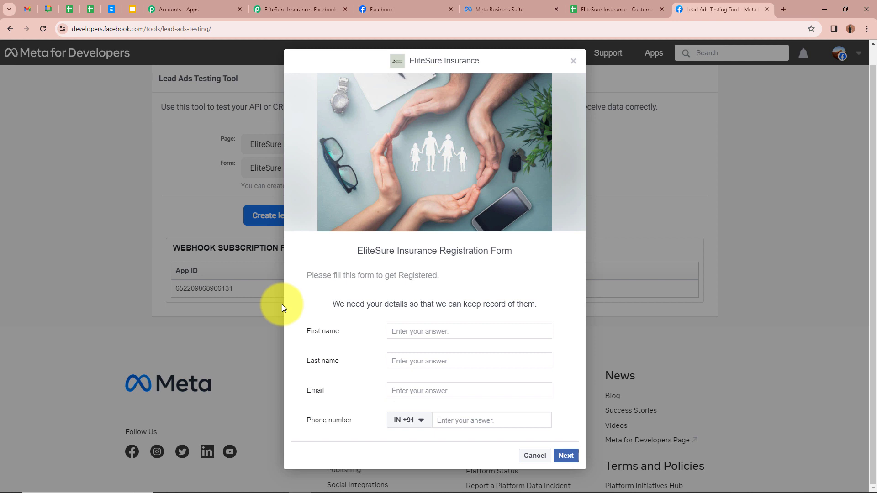
# Fill in the test lead's first name, last name, email and phone, then submit it.
pyautogui.click(420, 333)
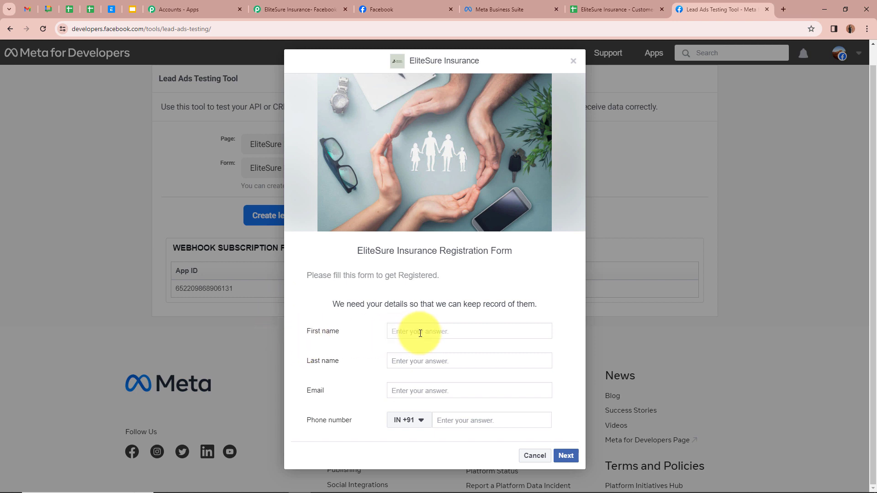
pyautogui.write('Demo')
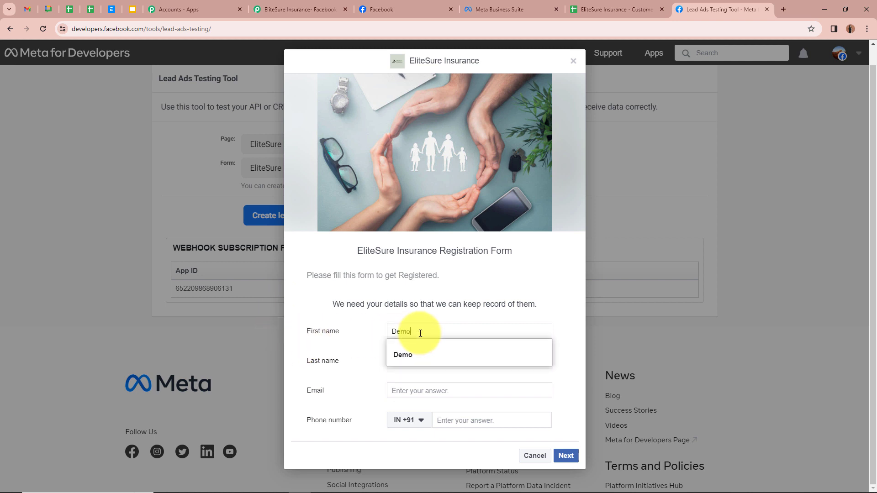
pyautogui.click(370, 359)
pyautogui.click(419, 360)
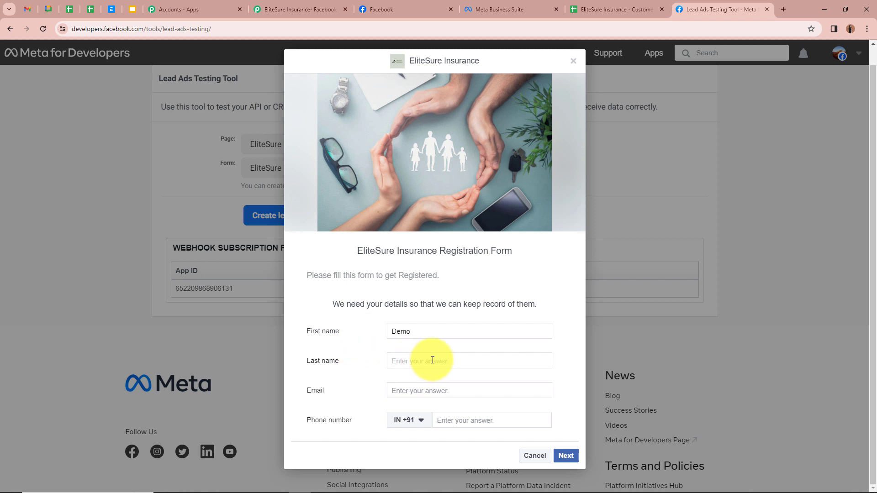
pyautogui.write('Account123')
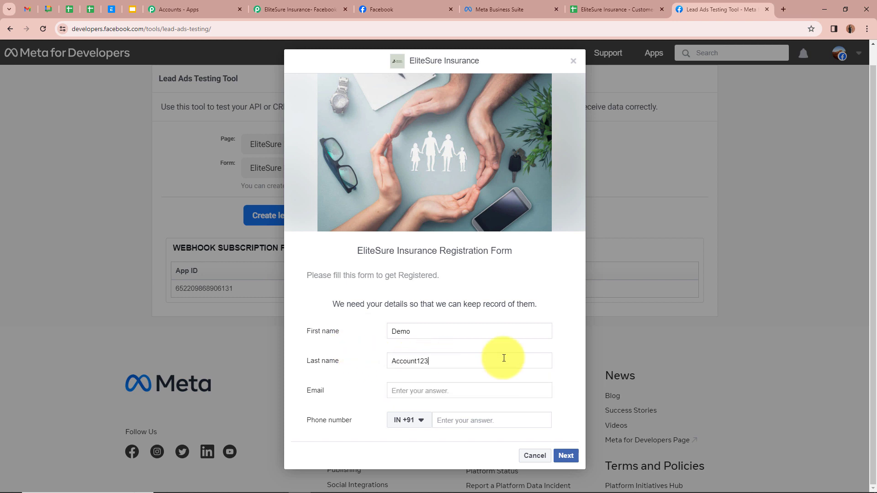
pyautogui.click(484, 390)
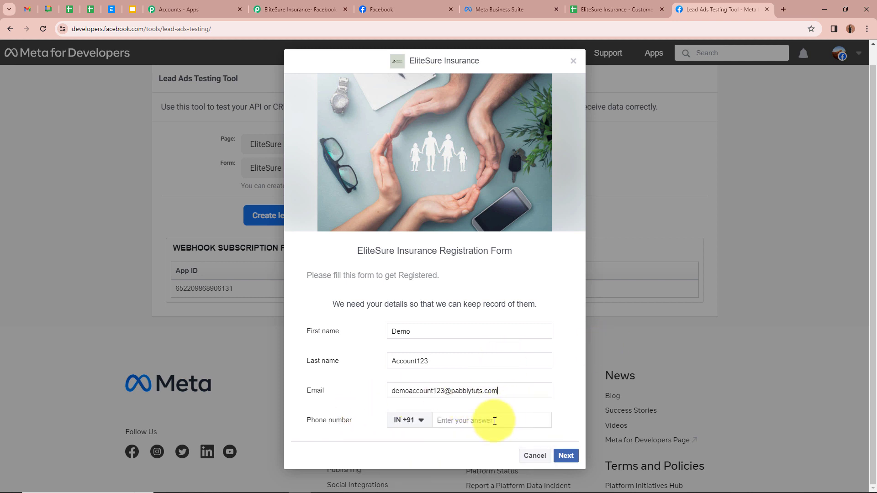
pyautogui.click(495, 418)
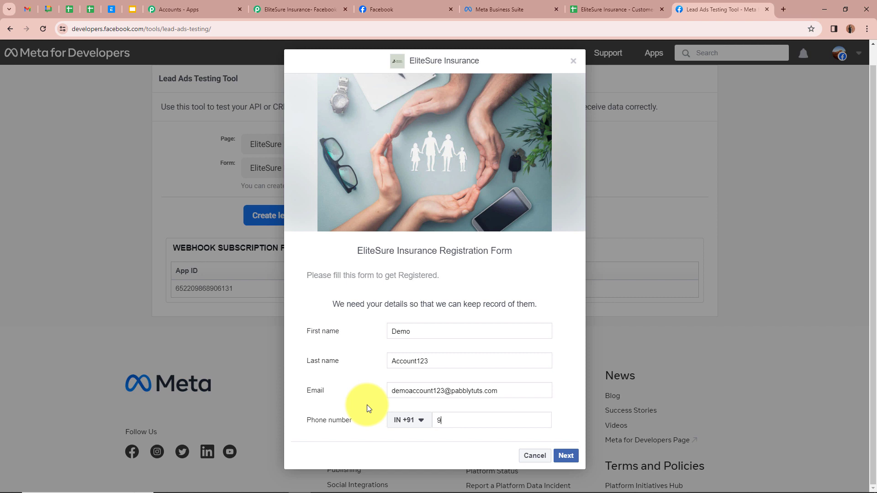
pyautogui.click(566, 455)
pyautogui.click(557, 342)
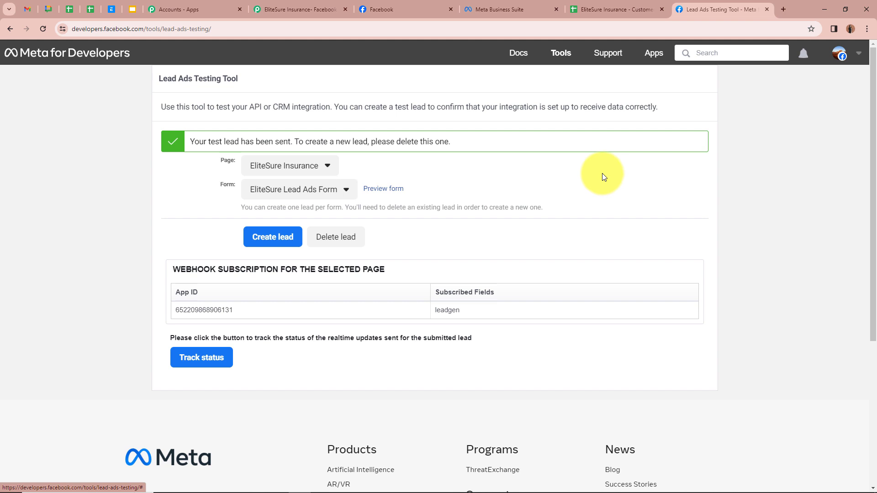
pyautogui.click(293, 9)
# Check the received first name, last name, email and phone fields, then collapse the Facebook trigger step.
pyautogui.scroll(-5, 195, 234)
pyautogui.scroll(-5, 195, 234)
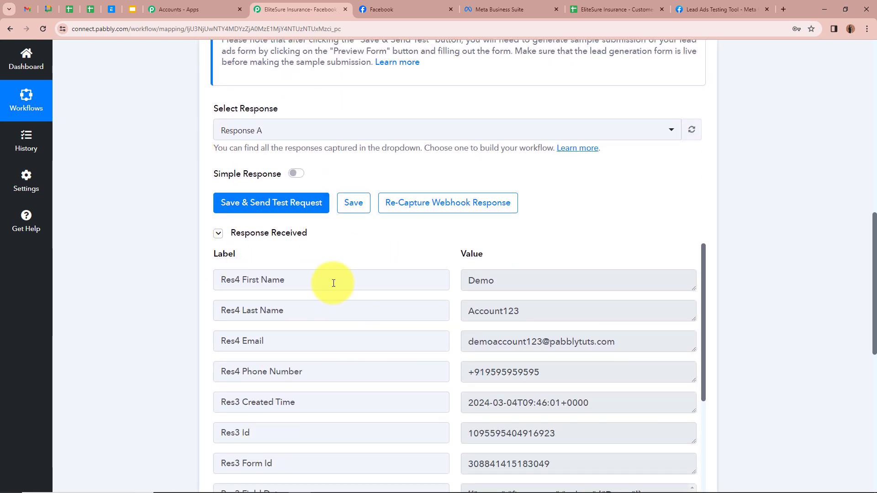
pyautogui.moveTo(241, 280); pyautogui.dragTo(315, 278)
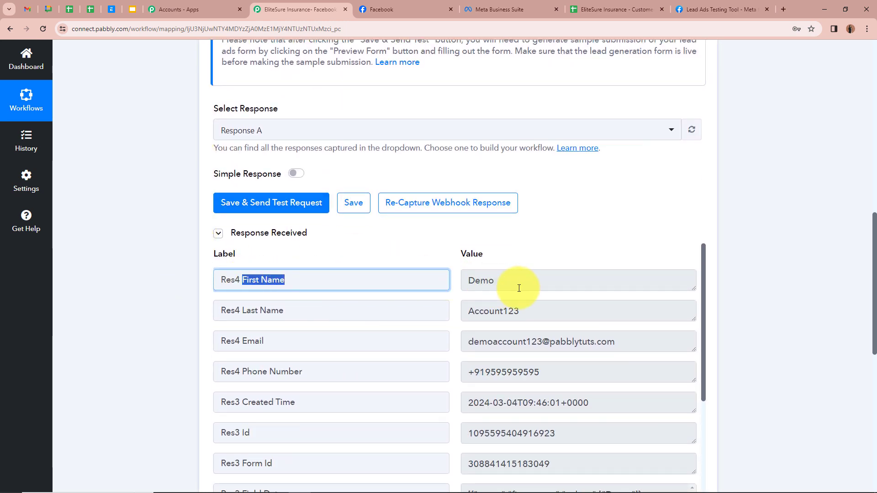
pyautogui.moveTo(240, 311); pyautogui.dragTo(284, 311)
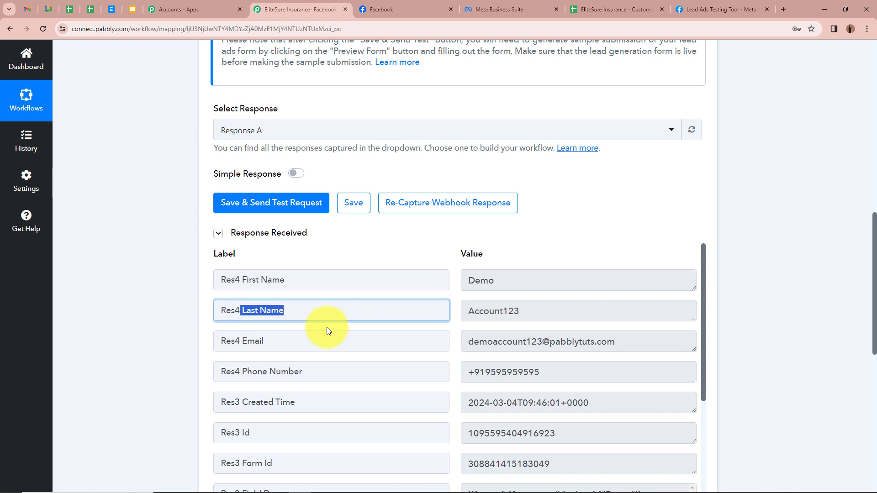
pyautogui.moveTo(240, 341); pyautogui.dragTo(433, 338)
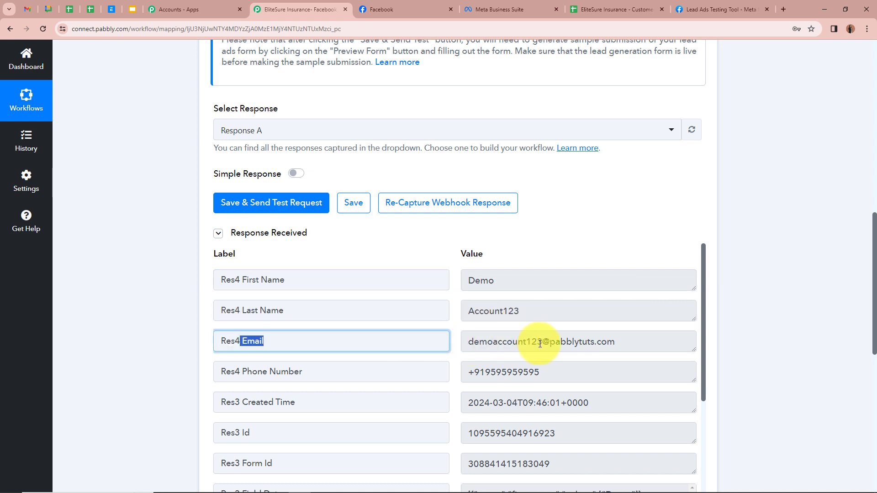
pyautogui.scroll(-2, 607, 352)
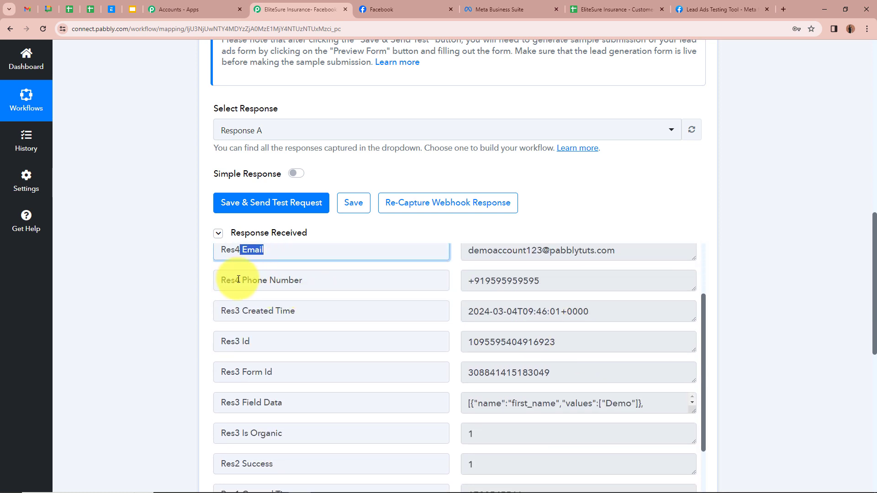
pyautogui.scroll(-2, 235, 280)
pyautogui.moveTo(241, 189); pyautogui.dragTo(489, 190)
pyautogui.scroll(-3, 516, 236)
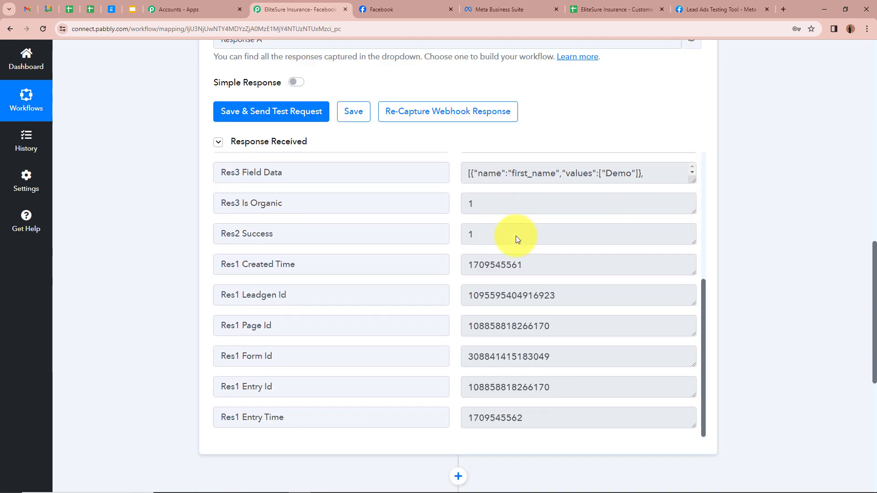
pyautogui.scroll(5, 514, 228)
pyautogui.scroll(14, 747, 114)
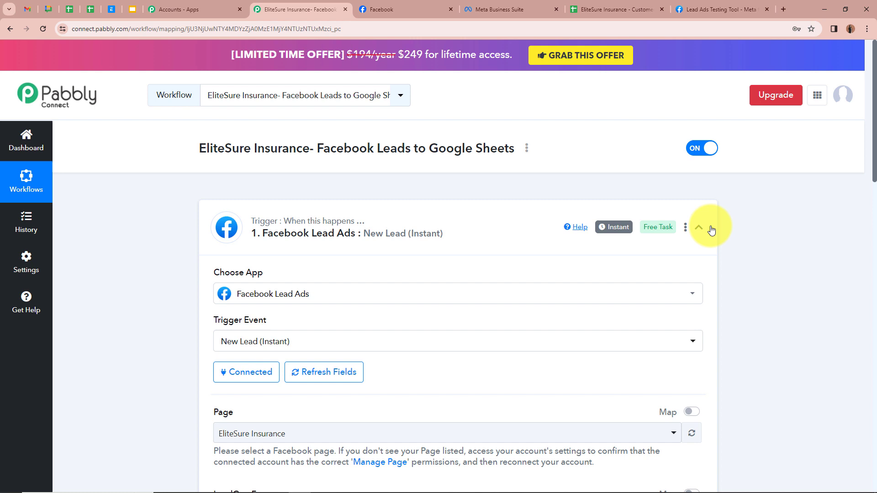
pyautogui.click(699, 227)
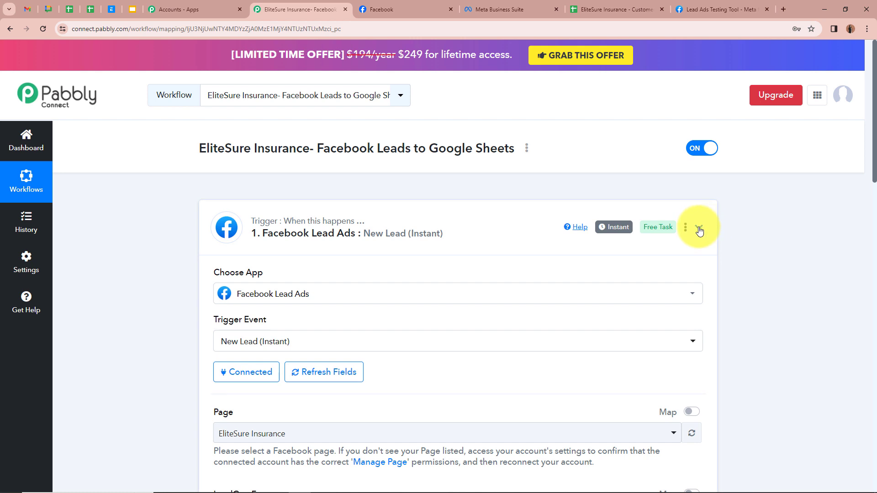
pyautogui.scroll(-2, 313, 348)
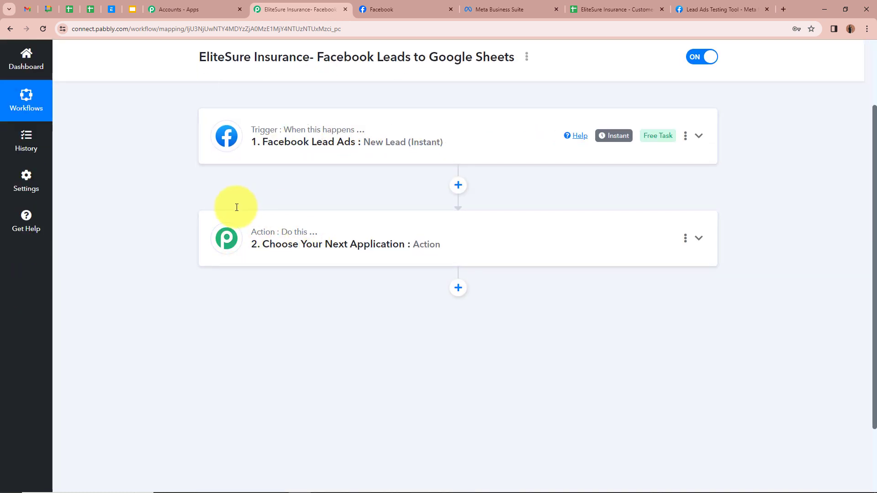
# Make Google Sheets, found by searching 'Goo', the action app with the Add New Row event.
pyautogui.click(699, 239)
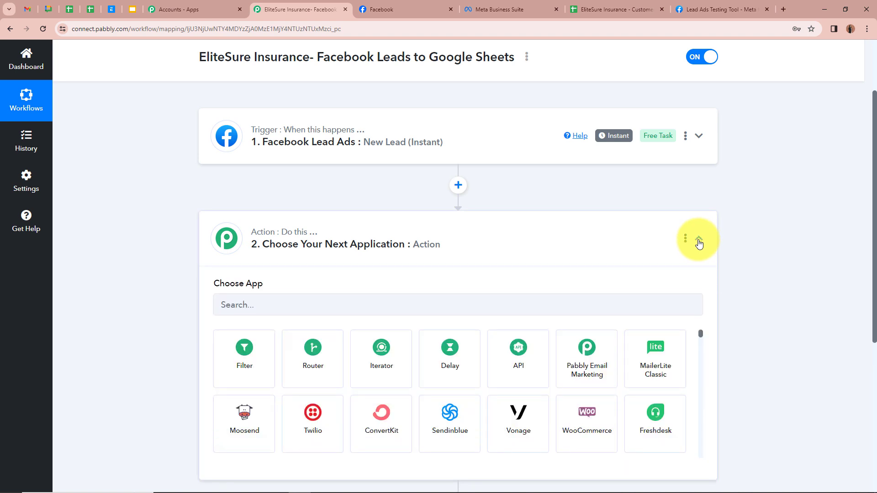
pyautogui.scroll(-2, 698, 242)
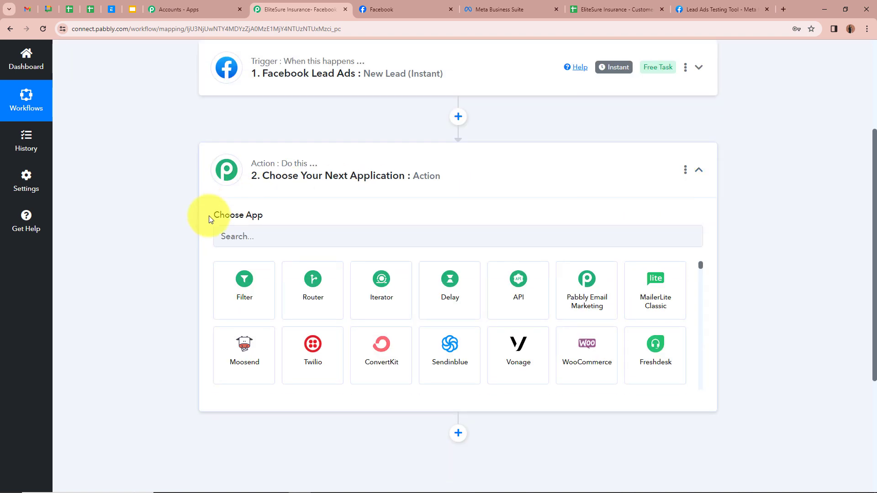
pyautogui.click(265, 238)
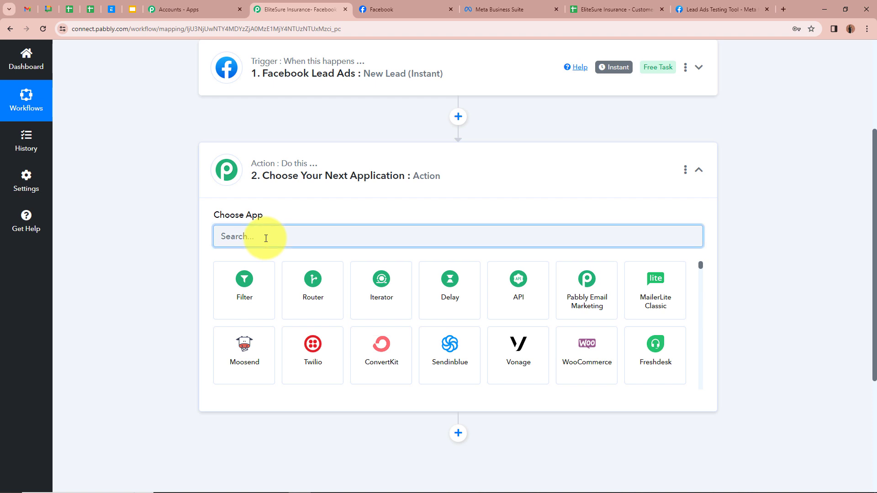
pyautogui.write('Goo')
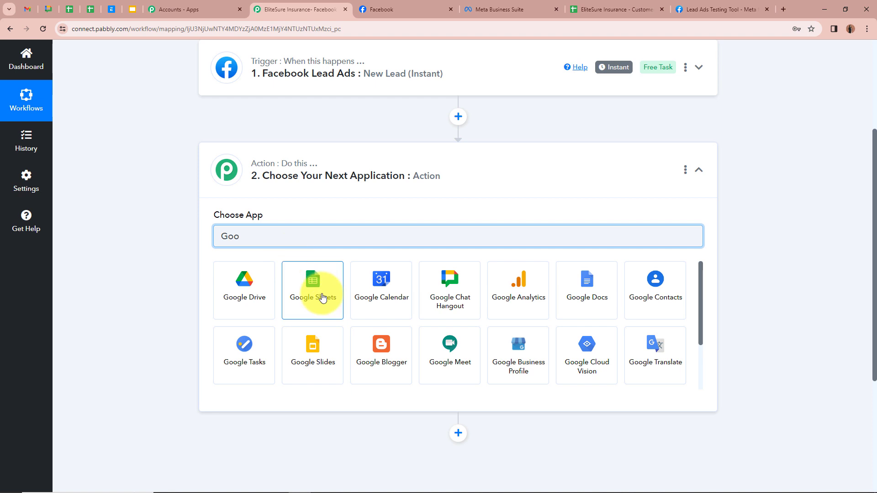
pyautogui.click(321, 297)
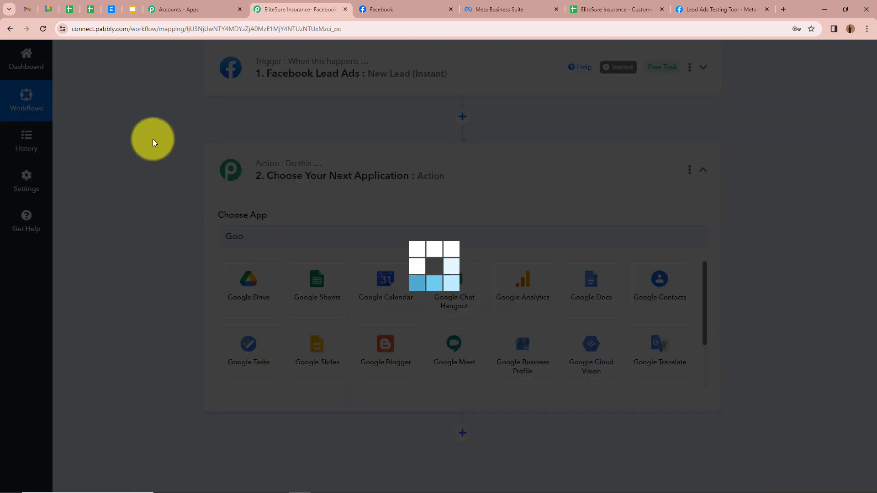
pyautogui.click(343, 298)
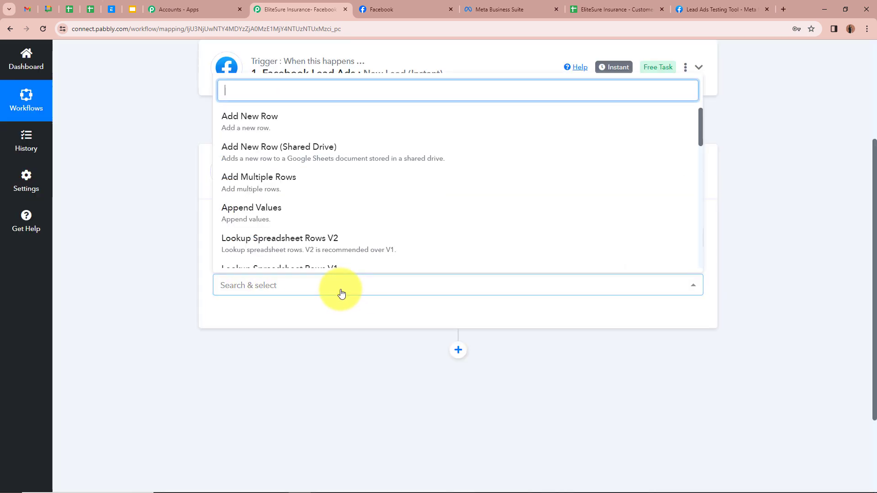
pyautogui.click(344, 123)
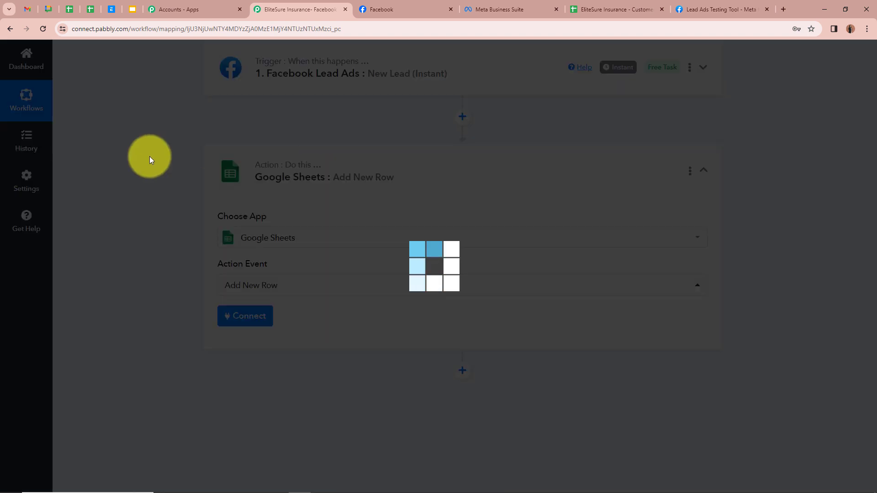
pyautogui.scroll(3, 180, 256)
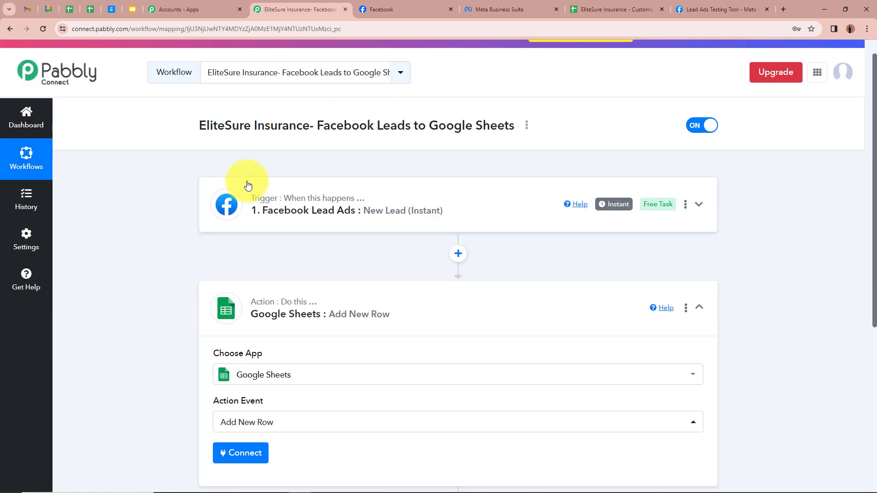
pyautogui.scroll(-1, 247, 185)
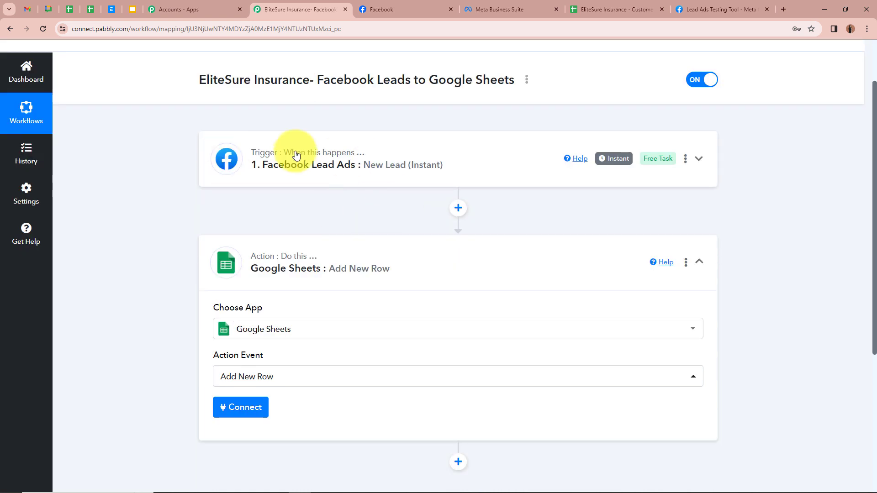
pyautogui.scroll(-2, 231, 206)
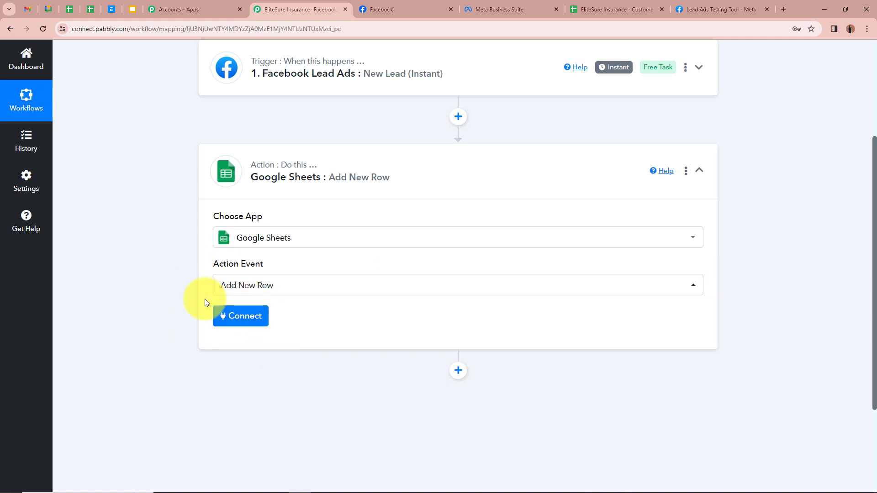
# Add a new Google Sheets connection by signing in with Google and allowing Pabbly access.
pyautogui.click(247, 319)
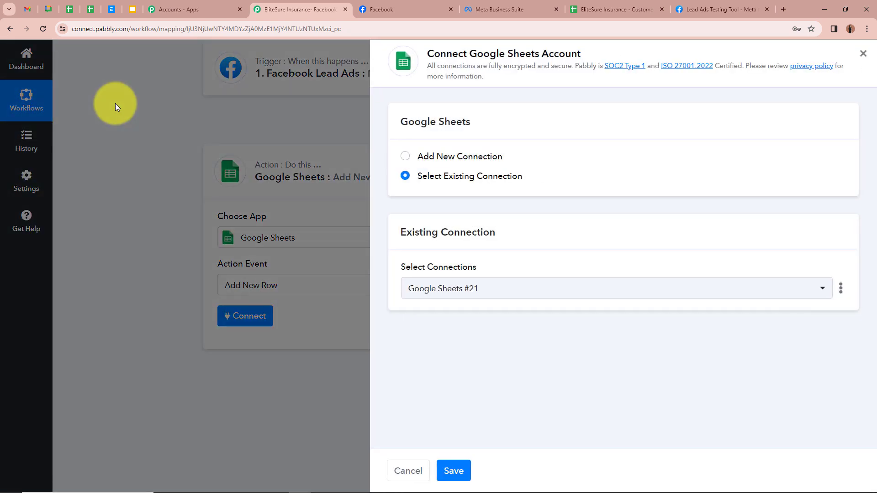
pyautogui.click(405, 156)
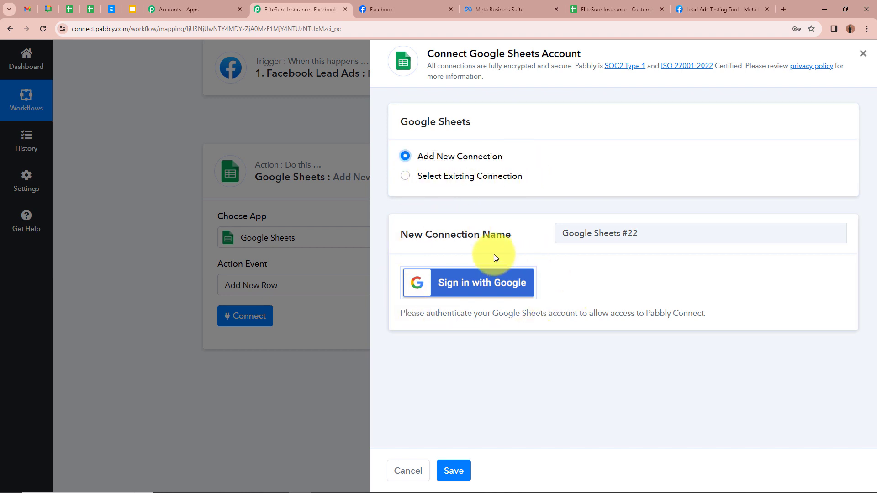
pyautogui.click(478, 288)
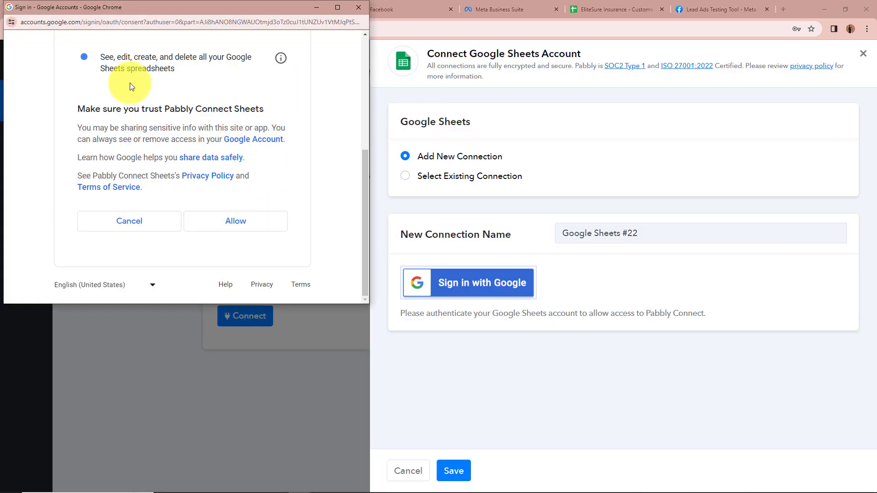
pyautogui.click(272, 228)
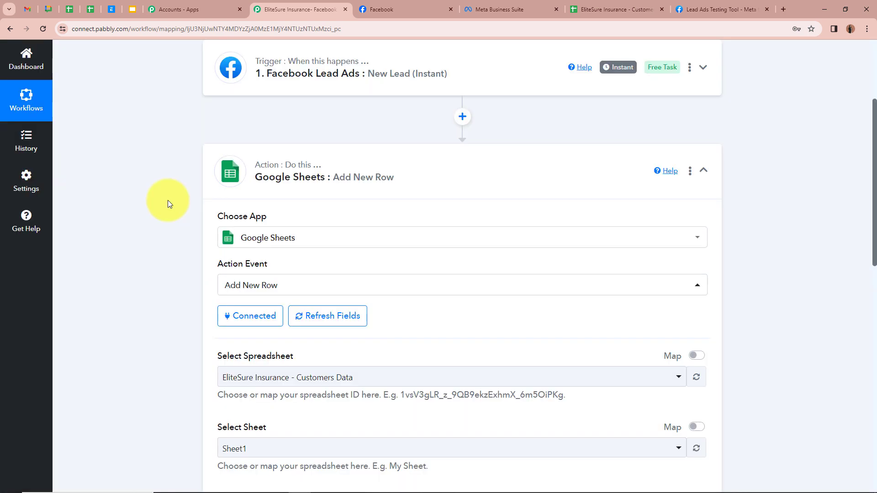
# Check the spreadsheet's columns, then select the EliteSure Insurance - Customers Data spreadsheet.
pyautogui.scroll(-4, 168, 200)
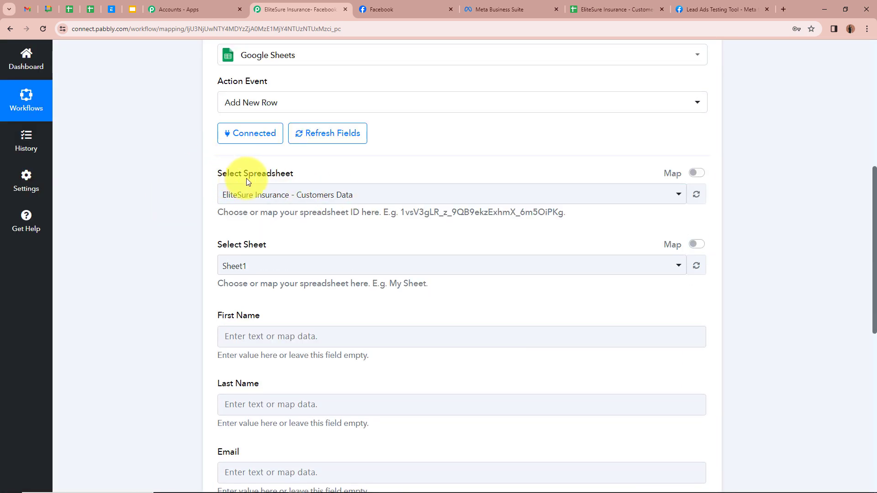
pyautogui.click(629, 8)
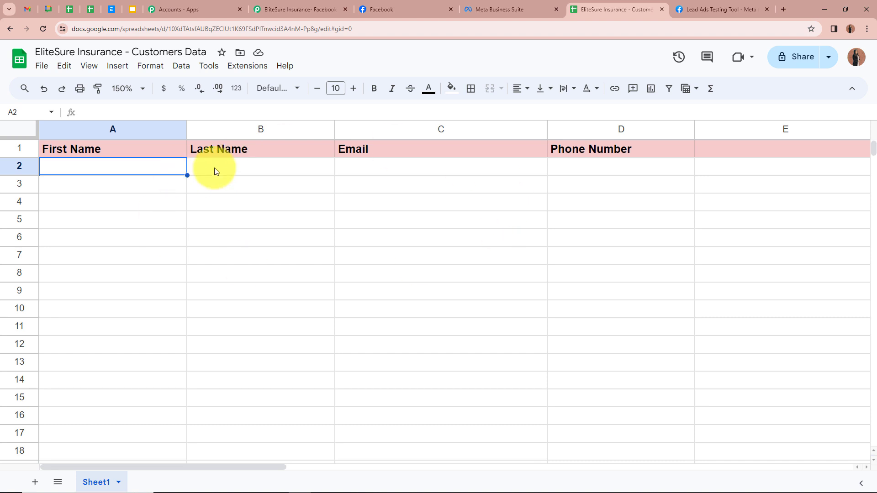
pyautogui.click(293, 10)
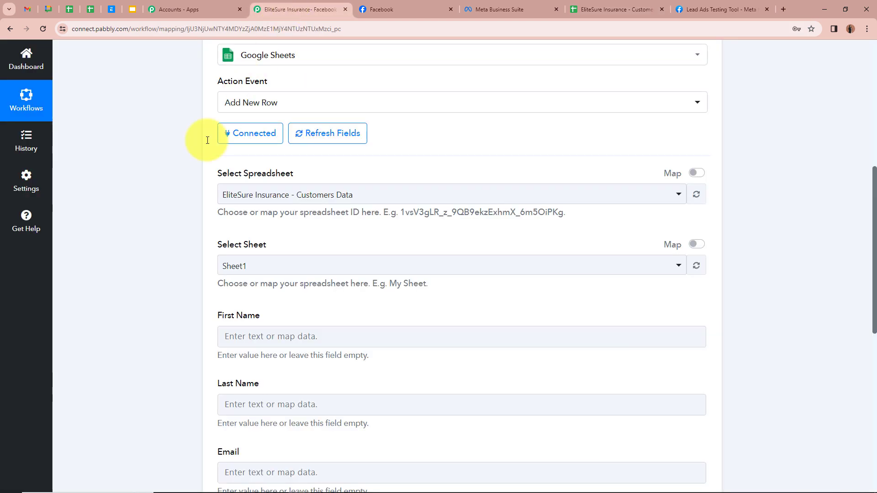
pyautogui.click(284, 204)
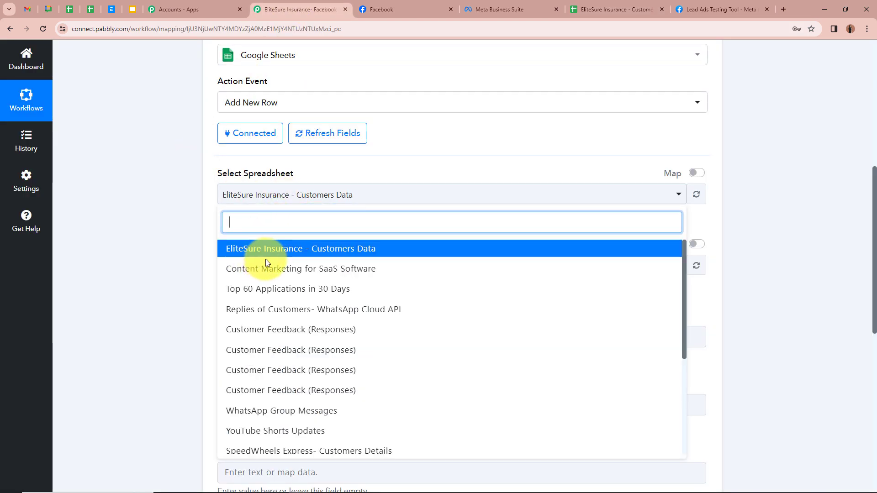
pyautogui.click(377, 250)
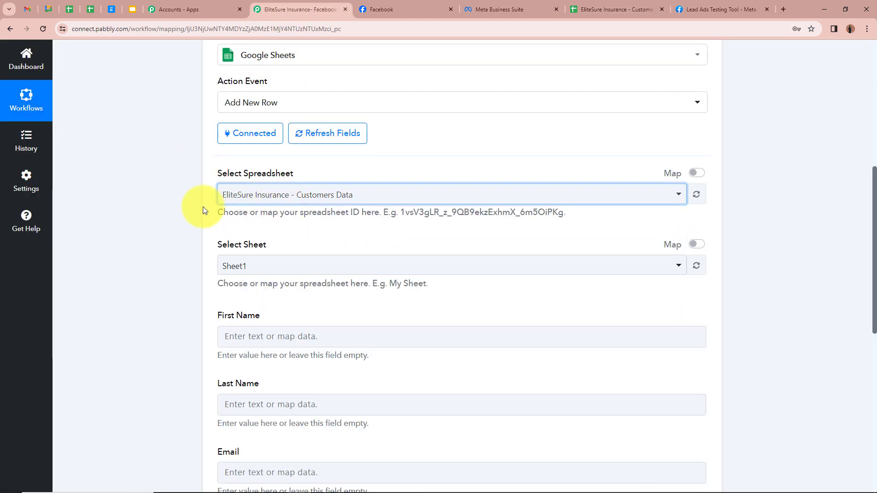
# Choose Sheet1 as the target sheet after confirming the sheet name in the spreadsheet.
pyautogui.scroll(-2, 228, 187)
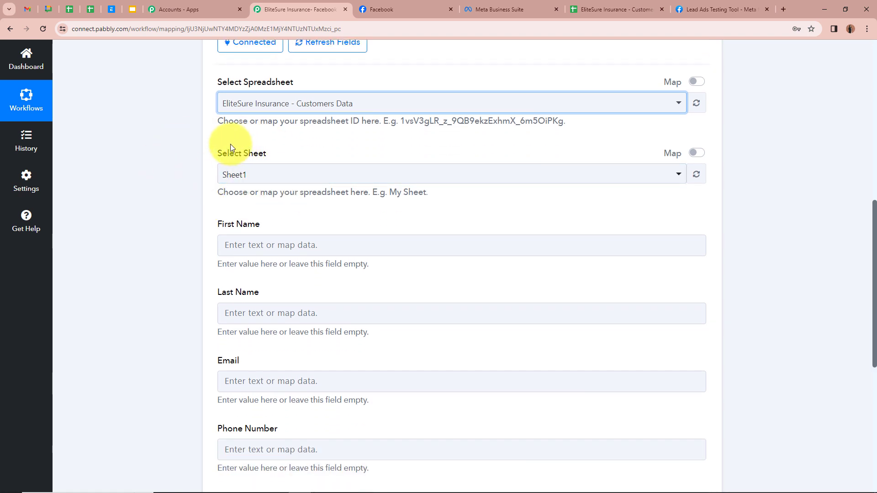
pyautogui.click(609, 9)
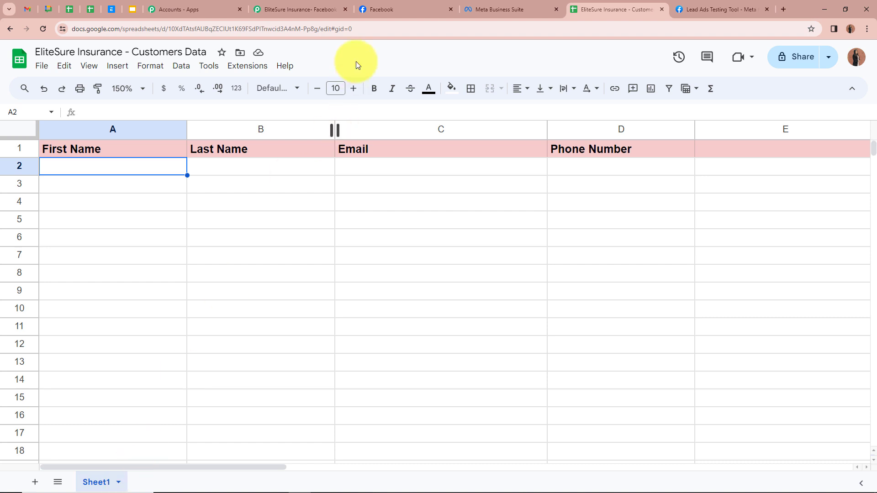
pyautogui.click(291, 12)
pyautogui.click(264, 174)
pyautogui.click(260, 227)
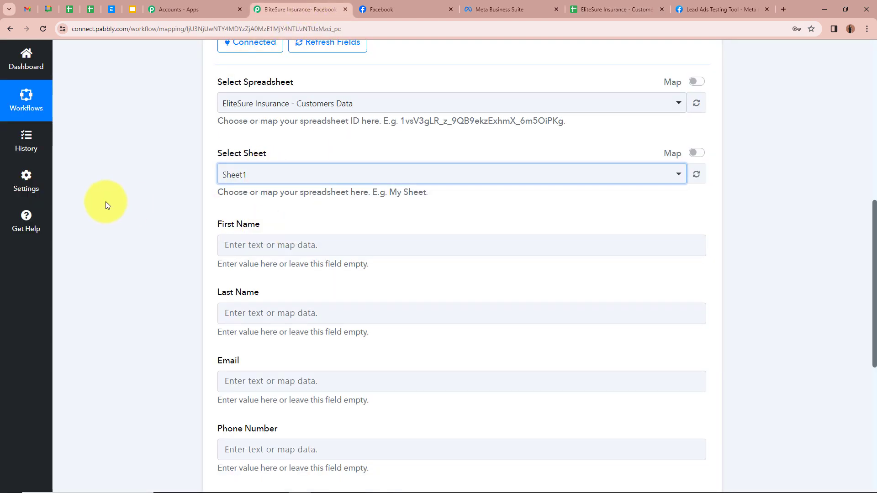
pyautogui.click(133, 201)
pyautogui.scroll(-2, 206, 201)
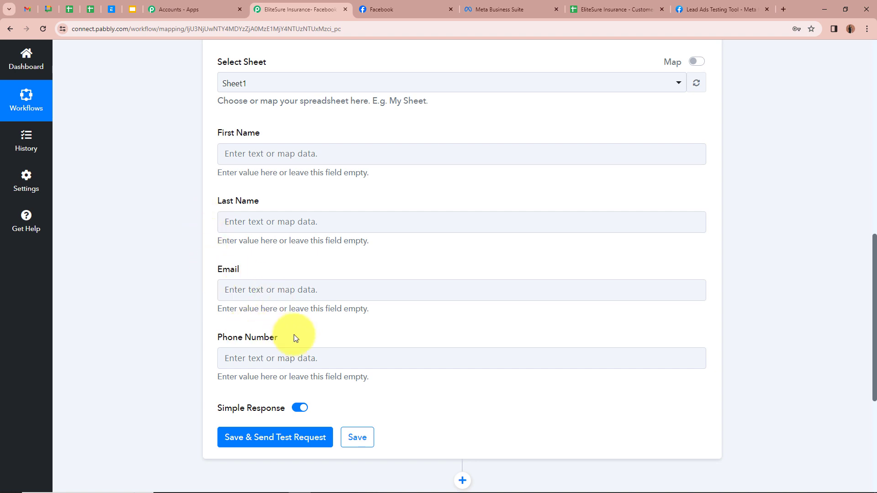
pyautogui.click(571, 7)
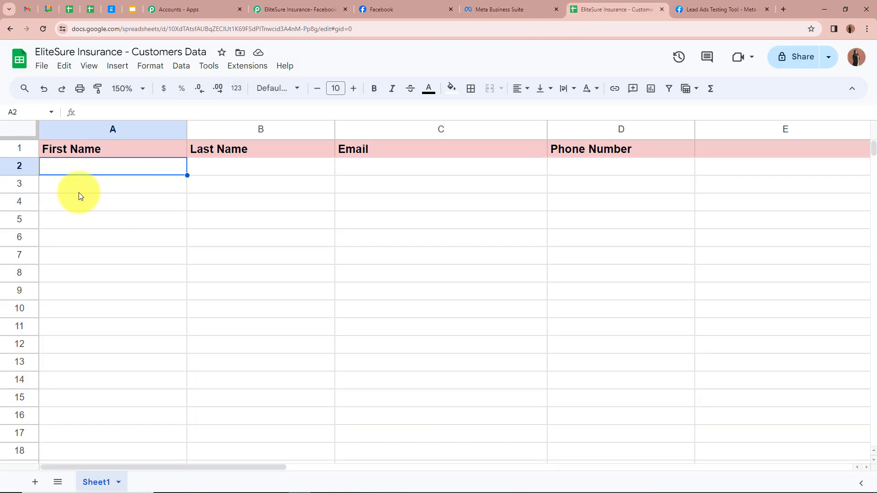
# Review header cells A1–D1 and the empty row 2 for incoming leads, then return to Pabbly.
pyautogui.click(122, 151)
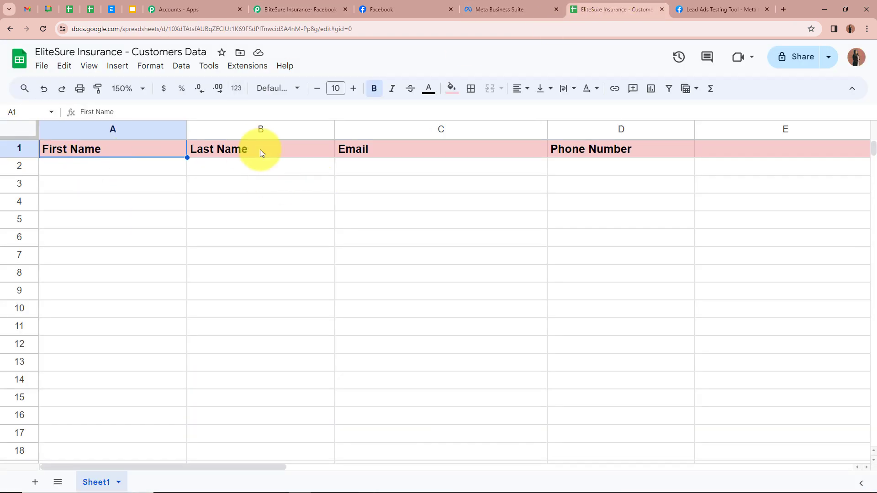
pyautogui.click(267, 150)
pyautogui.click(440, 151)
pyautogui.click(649, 147)
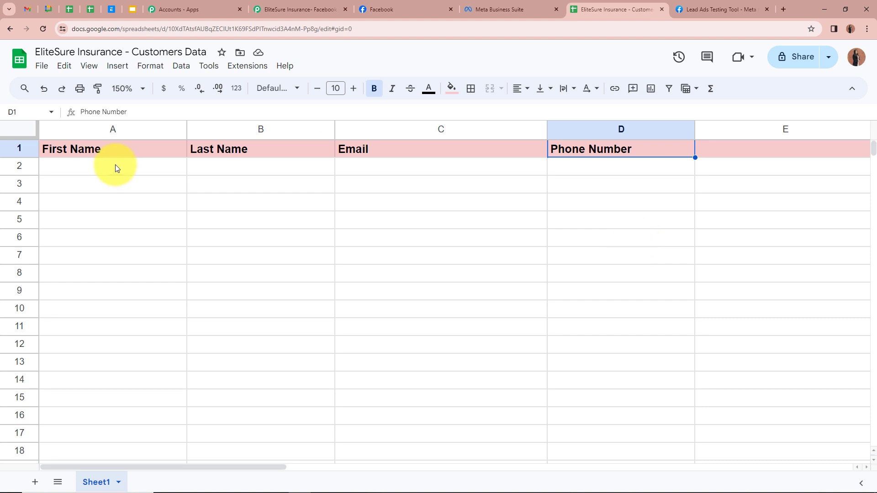
pyautogui.click(210, 166)
pyautogui.click(132, 164)
pyautogui.click(220, 169)
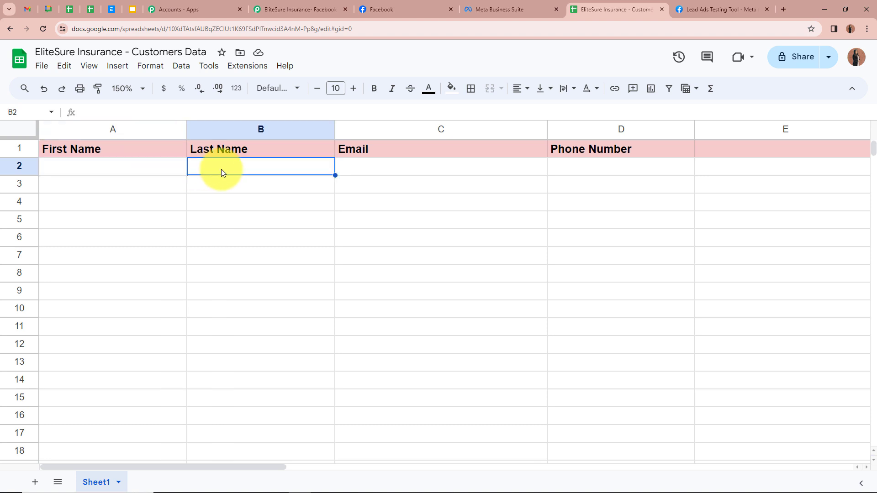
pyautogui.click(460, 169)
pyautogui.click(650, 170)
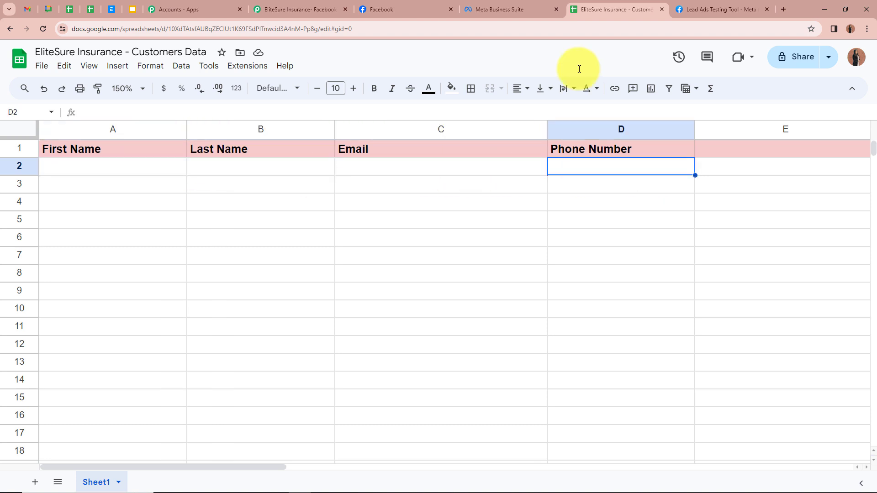
pyautogui.click(313, 7)
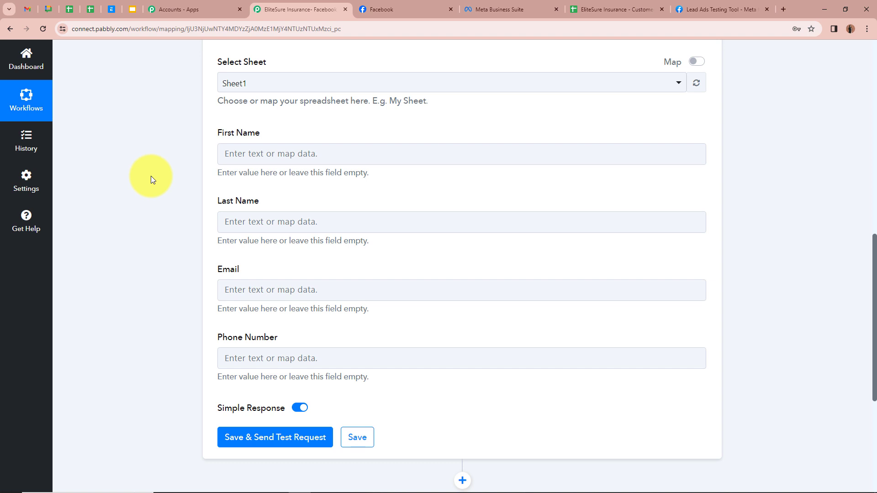
pyautogui.scroll(15, 150, 177)
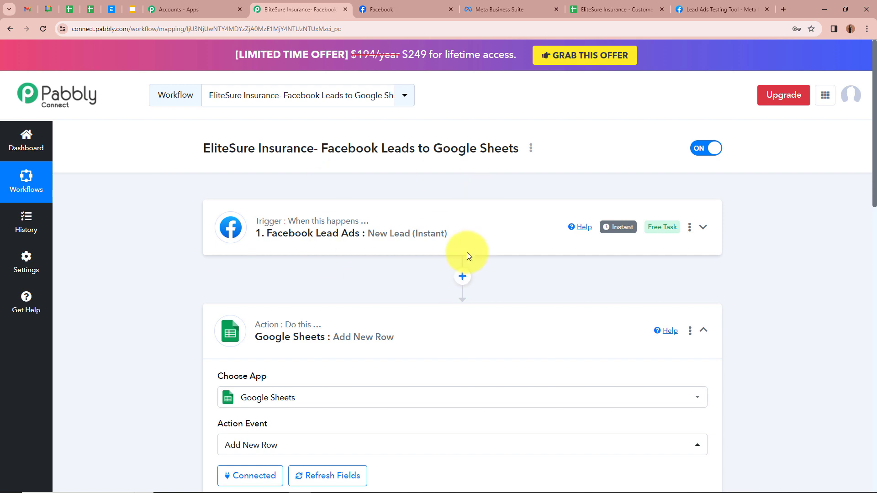
# Map the First Name field to the trigger's Res4 First Name value (Demo).
pyautogui.scroll(-10, 467, 252)
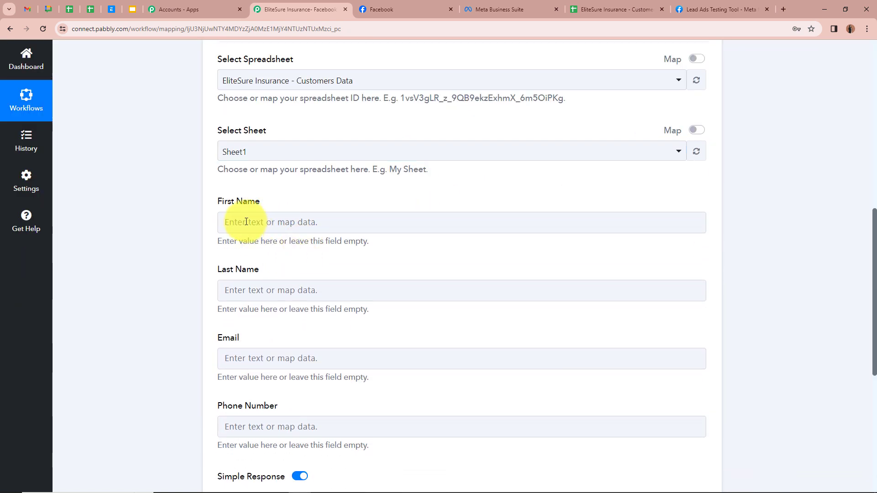
pyautogui.click(246, 222)
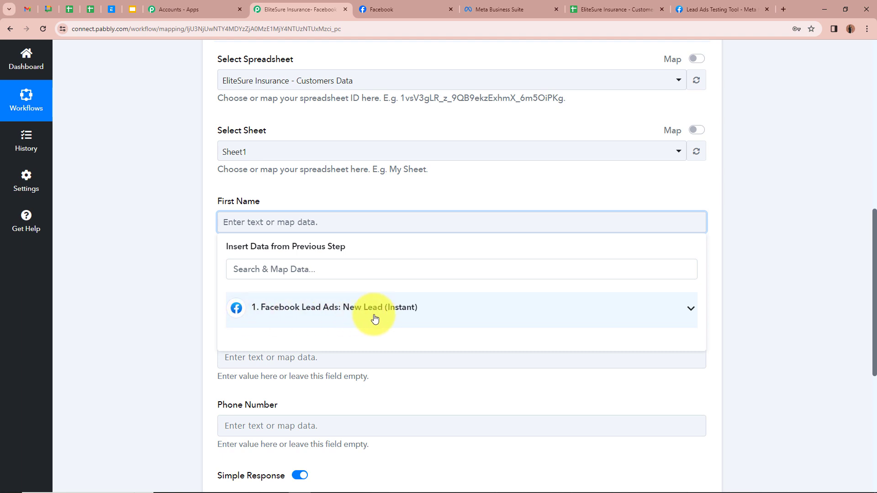
pyautogui.click(690, 309)
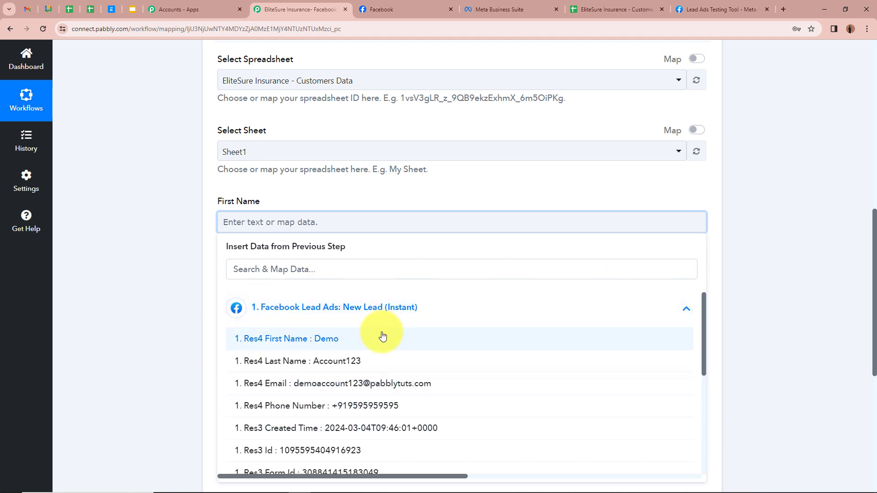
pyautogui.scroll(-3, 382, 336)
pyautogui.scroll(-2, 383, 336)
pyautogui.scroll(4, 373, 347)
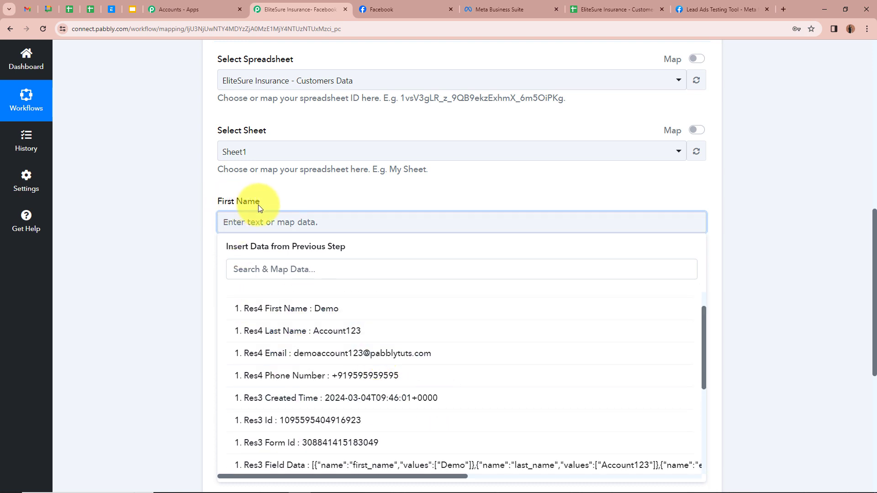
pyautogui.click(320, 308)
pyautogui.click(199, 245)
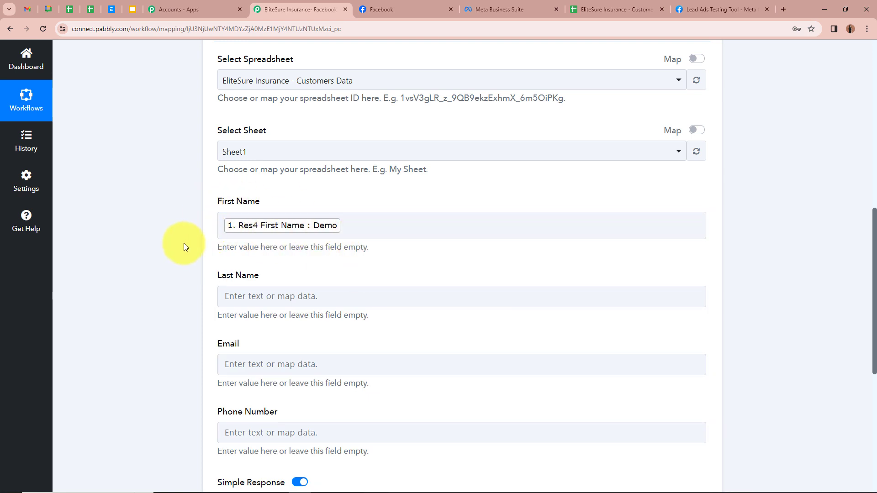
pyautogui.scroll(7, 183, 243)
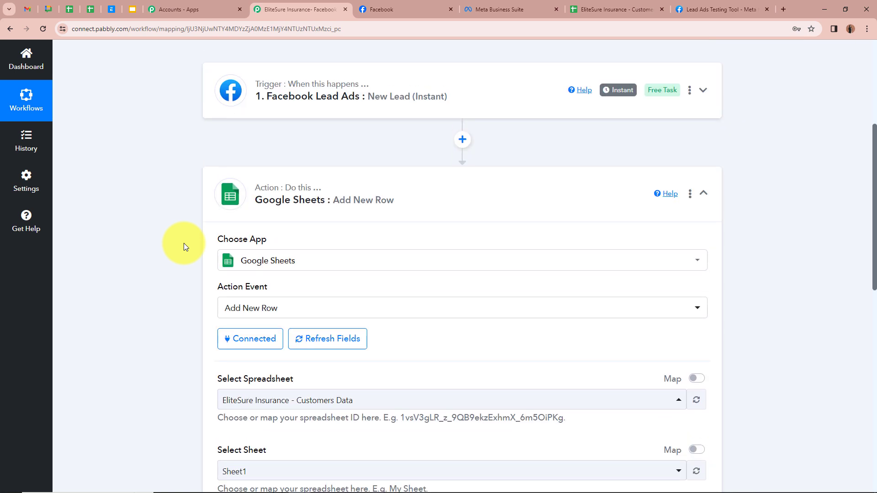
pyautogui.scroll(-5, 133, 225)
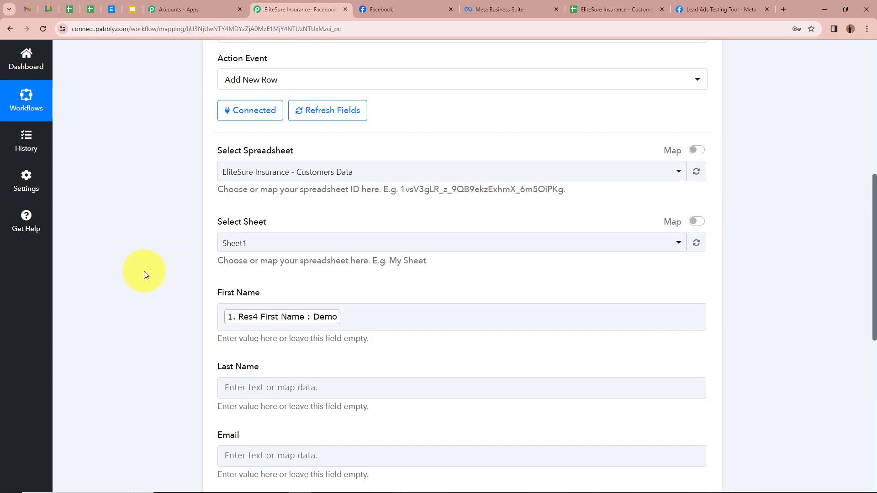
pyautogui.scroll(-2, 256, 320)
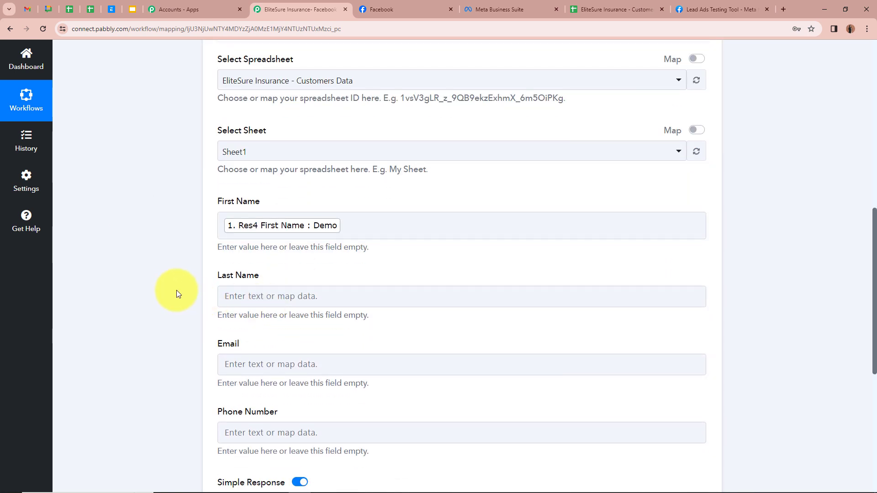
pyautogui.scroll(-1, 174, 288)
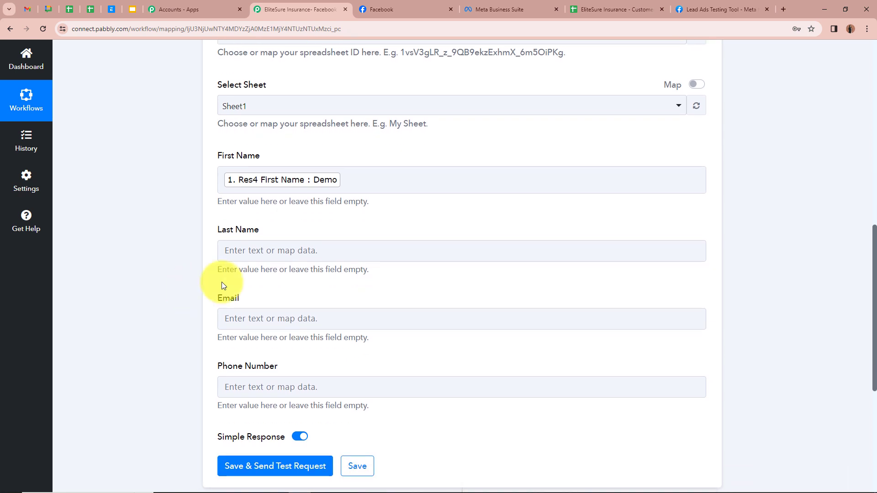
# Map Last Name to the Facebook lead's Res4 last name value.
pyautogui.click(245, 251)
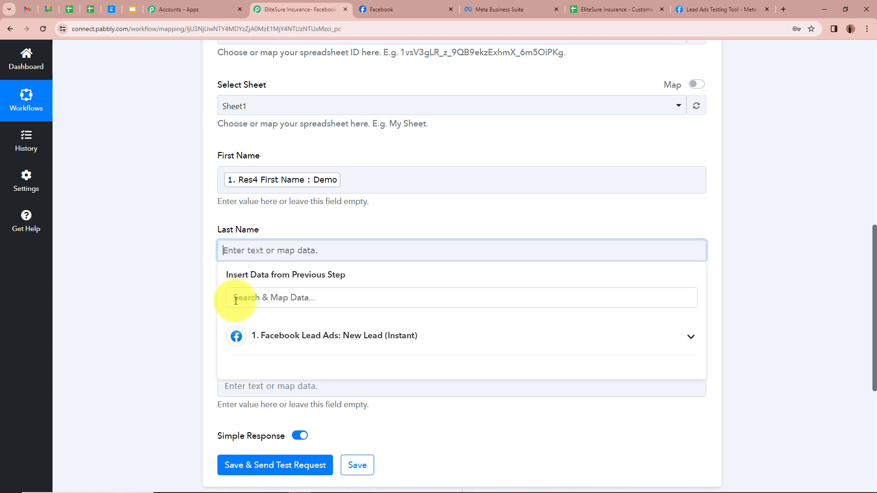
pyautogui.click(690, 340)
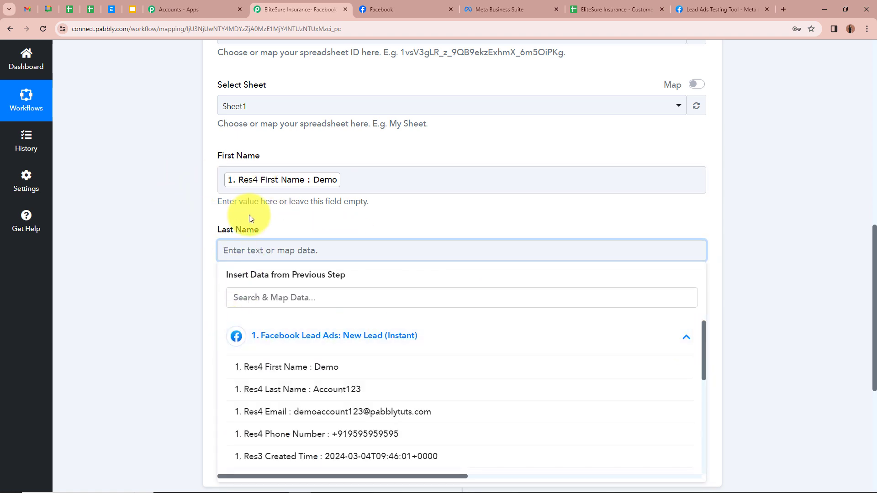
pyautogui.scroll(-2, 245, 212)
pyautogui.click(299, 296)
pyautogui.click(133, 208)
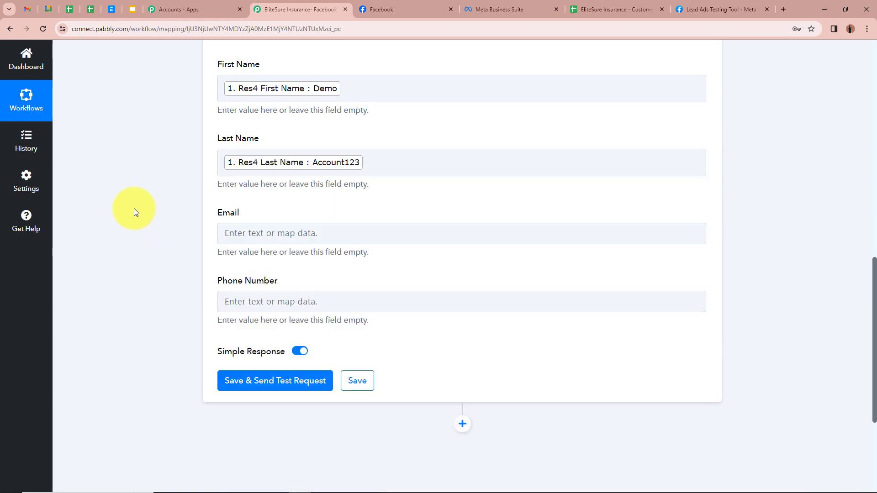
pyautogui.scroll(-1, 133, 208)
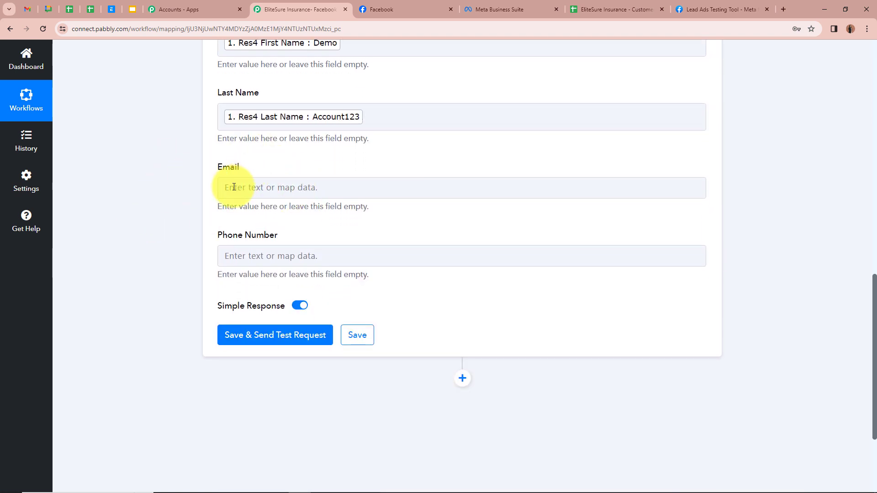
# Map Email to the Facebook lead's Res4 email value.
pyautogui.click(232, 185)
pyautogui.click(667, 280)
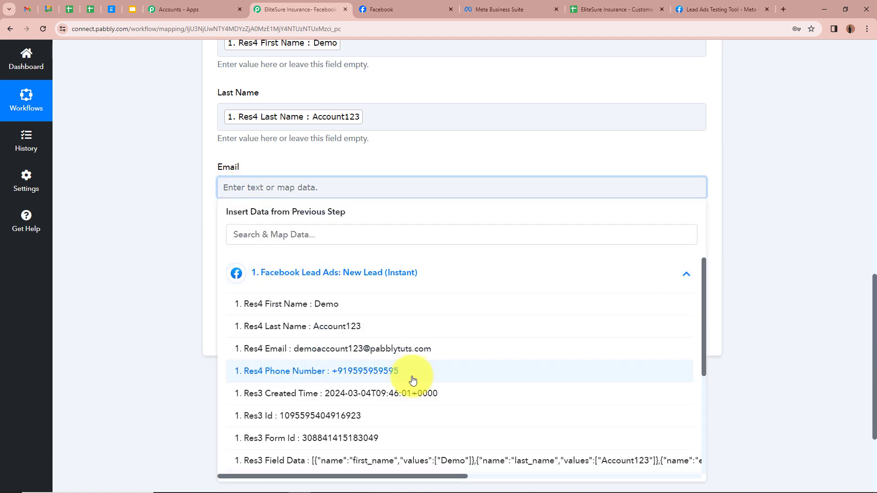
pyautogui.click(409, 350)
pyautogui.click(153, 221)
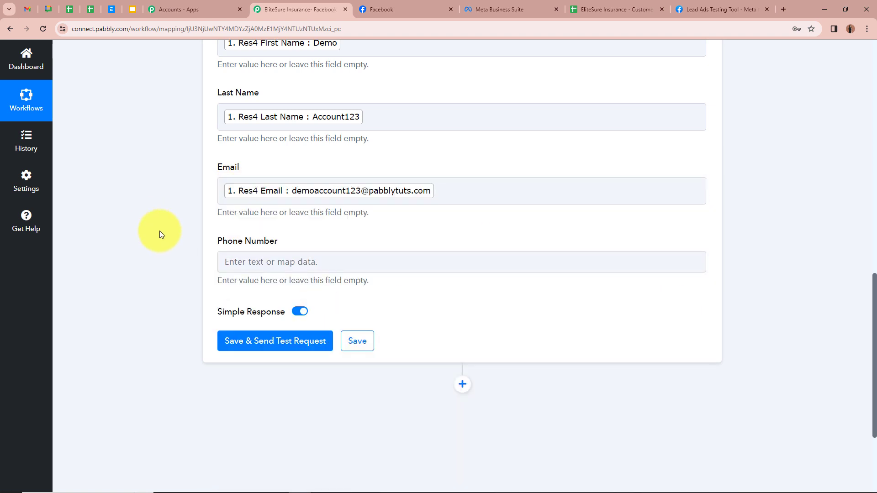
pyautogui.scroll(-2, 247, 221)
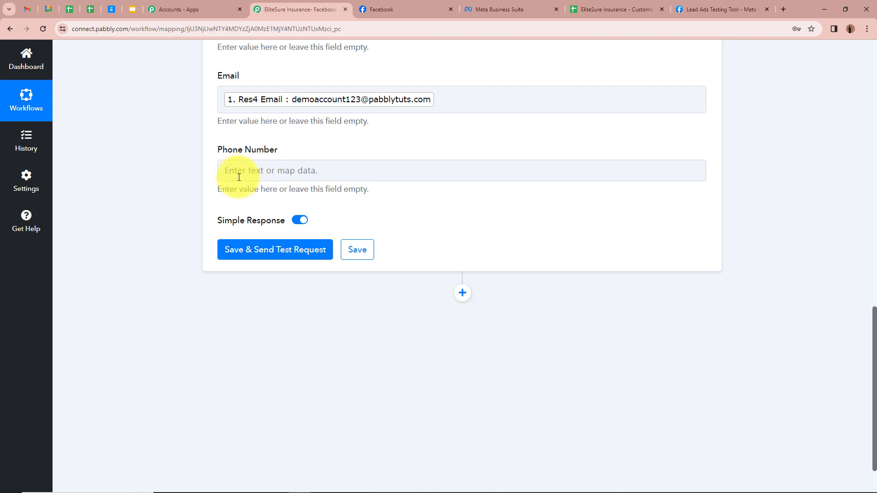
pyautogui.scroll(1, 239, 177)
# Map Phone Number to the Facebook lead's Res4 phone number value.
pyautogui.click(250, 215)
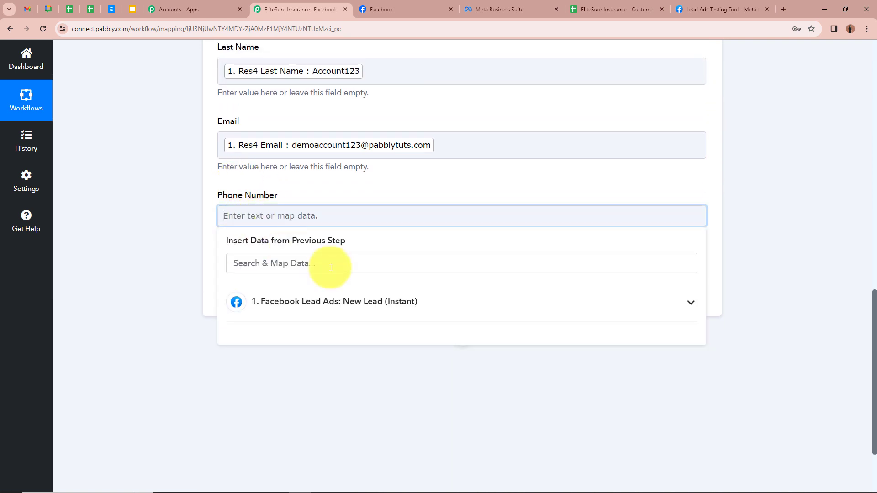
pyautogui.click(475, 304)
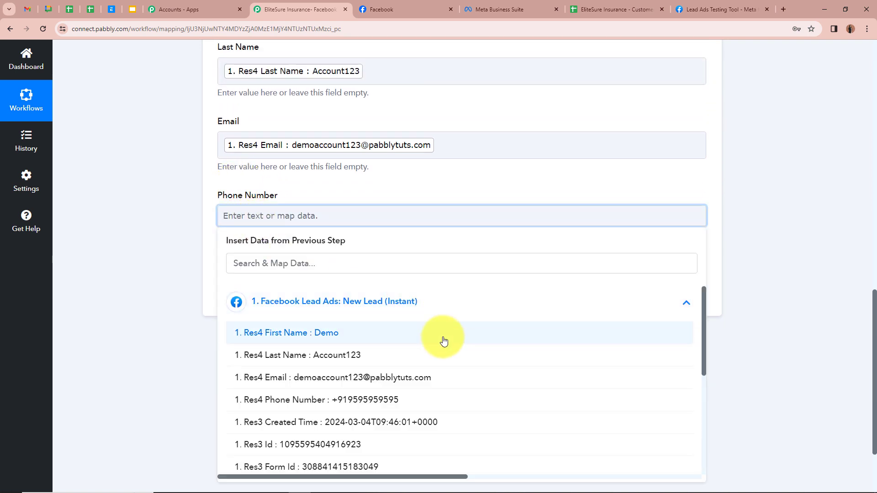
pyautogui.click(403, 401)
pyautogui.click(151, 233)
pyautogui.scroll(3, 319, 231)
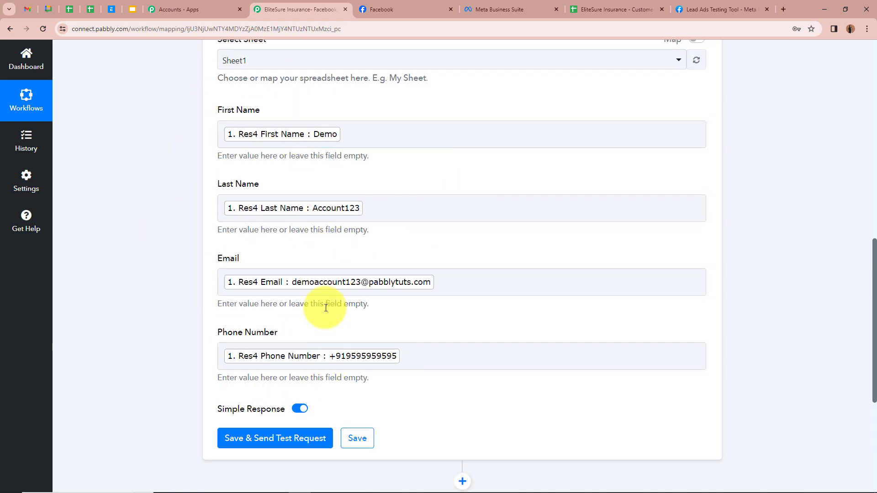
pyautogui.scroll(10, 326, 307)
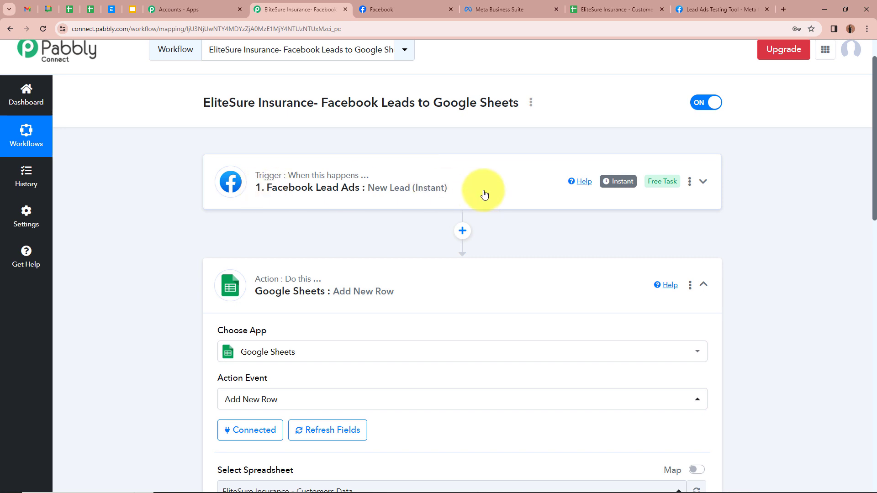
pyautogui.scroll(-12, 484, 192)
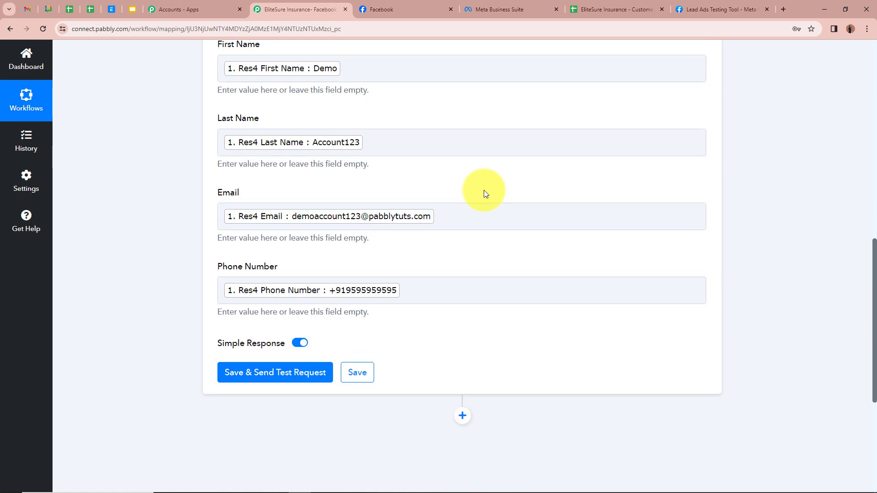
pyautogui.scroll(-2, 485, 194)
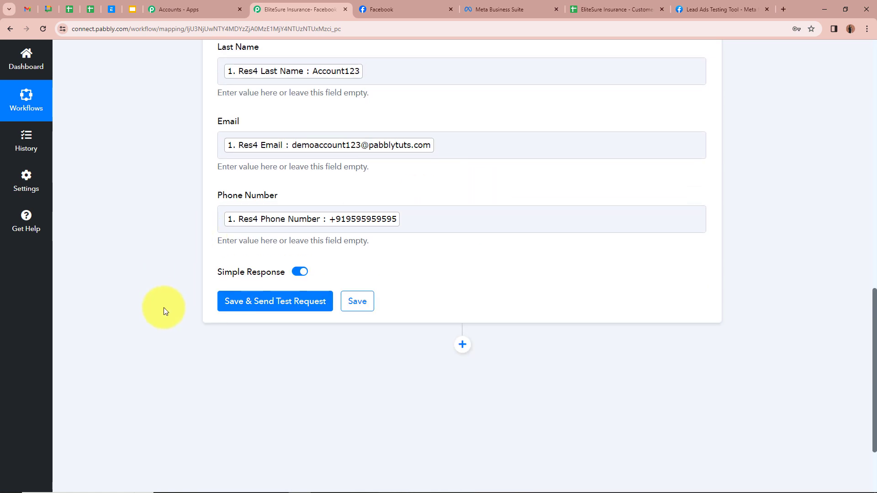
# Save the field mapping and send a test request that adds a row to Sheet1.
pyautogui.click(276, 301)
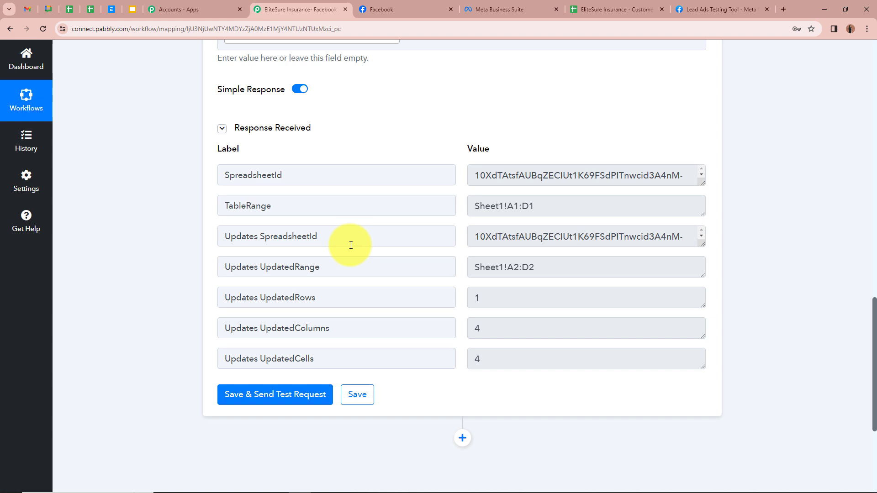
pyautogui.click(611, 9)
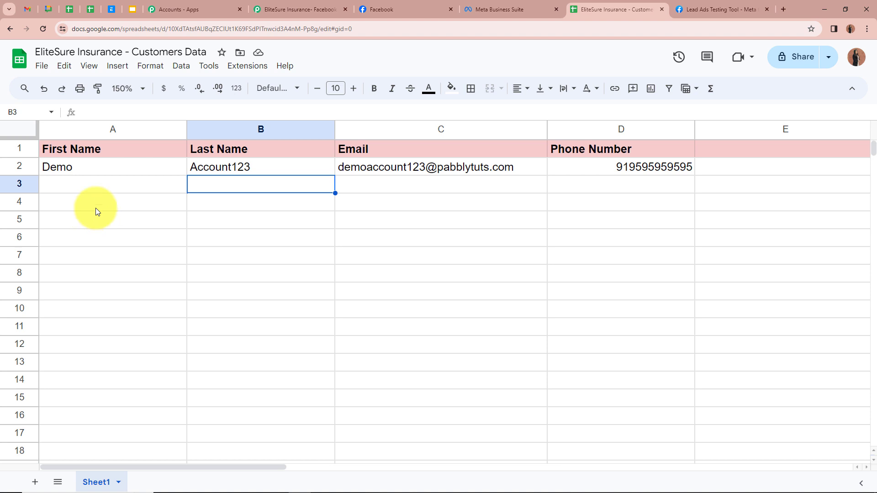
# Verify row 2 holds the test lead's first name, last name, email and phone number.
pyautogui.click(116, 167)
pyautogui.click(294, 167)
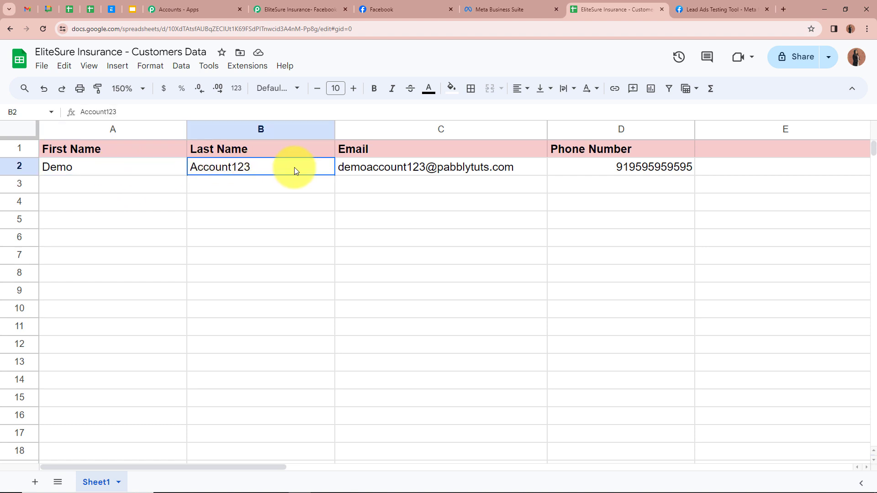
pyautogui.click(445, 188)
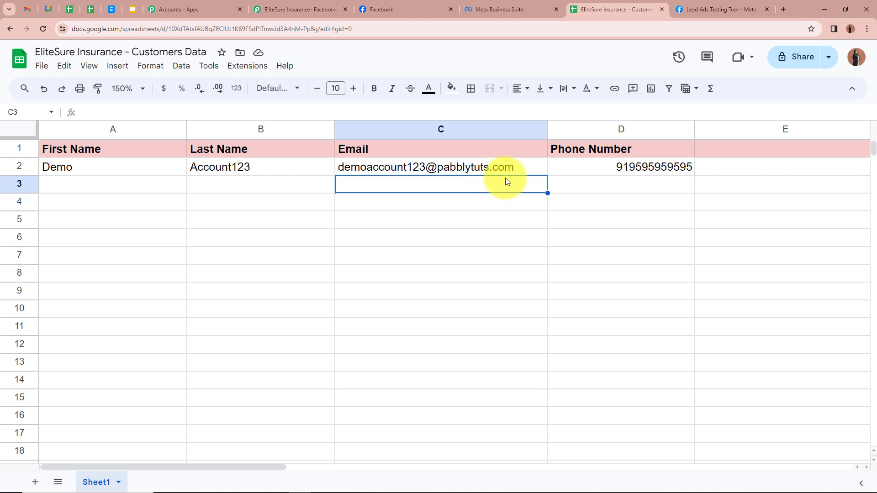
pyautogui.click(629, 169)
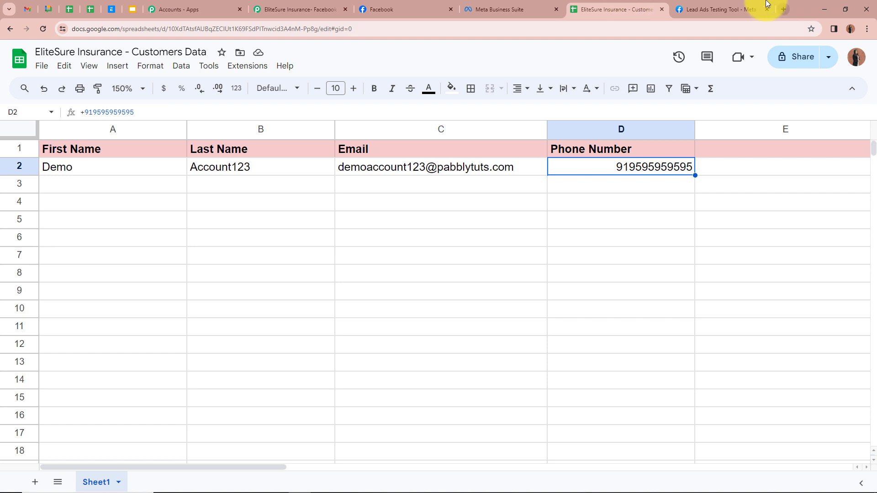
pyautogui.click(726, 9)
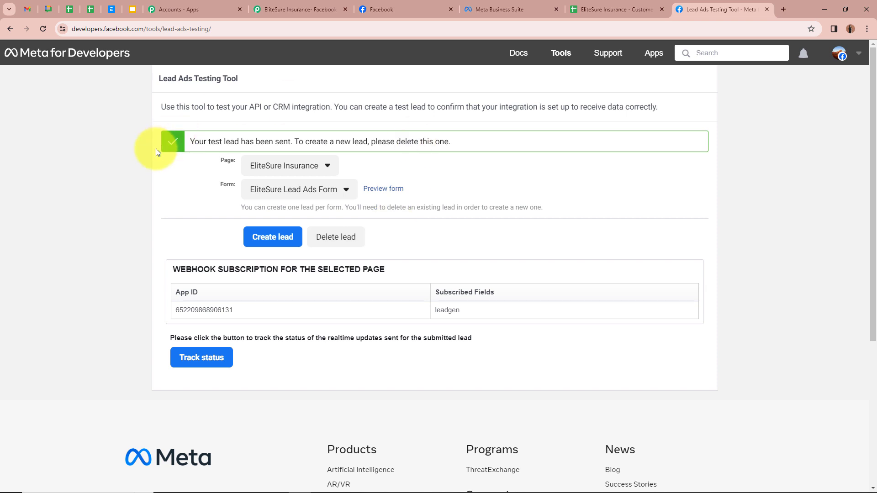
# Delete the old test lead and preview the EliteSure Lead Ads Form for a new entry.
pyautogui.click(352, 239)
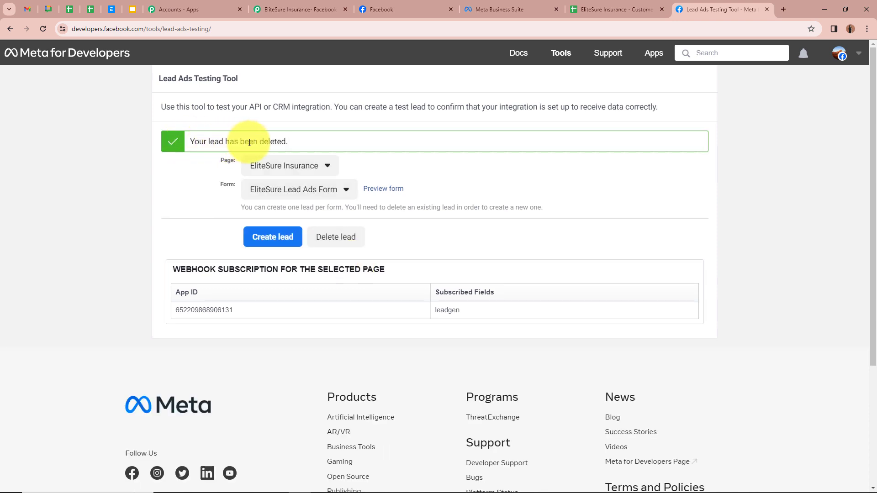
pyautogui.click(44, 29)
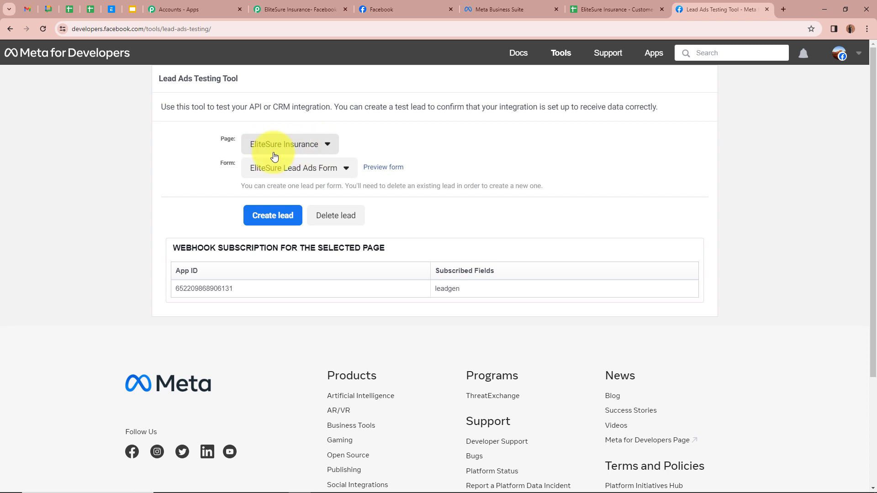
pyautogui.click(300, 168)
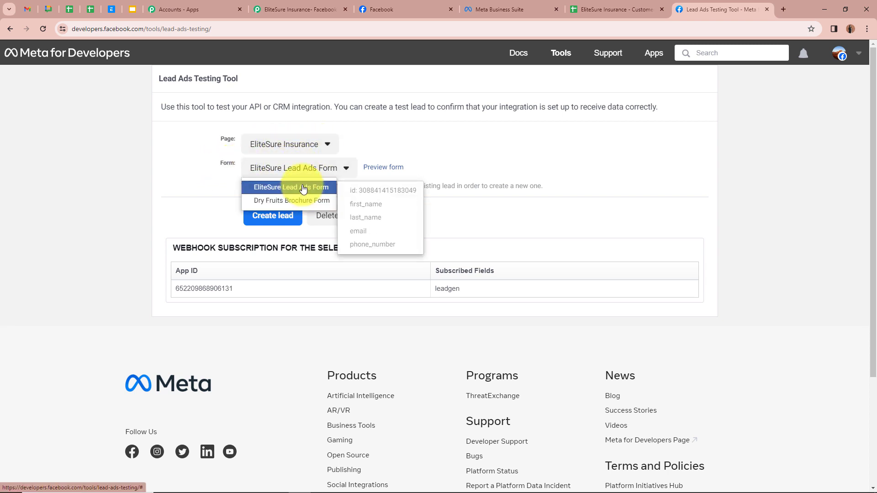
pyautogui.click(292, 186)
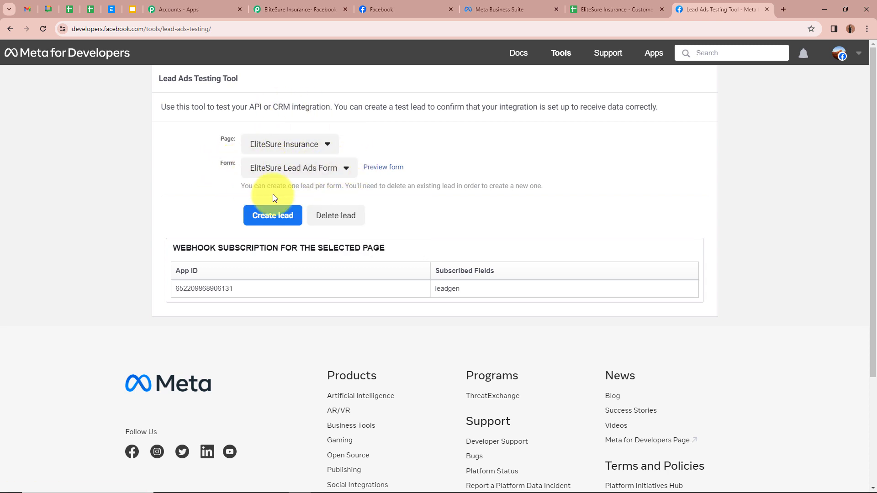
pyautogui.click(390, 170)
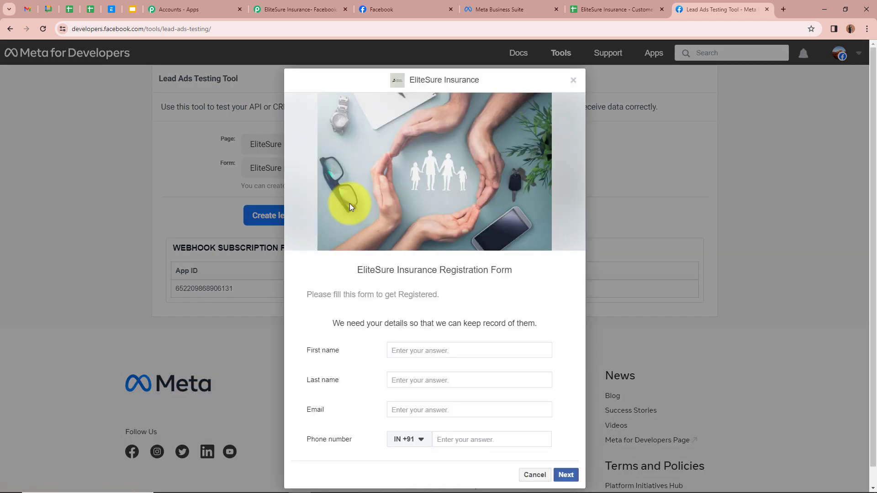
# Submit a second test lead through the EliteSure registration form's terms page.
pyautogui.scroll(-1, 238, 268)
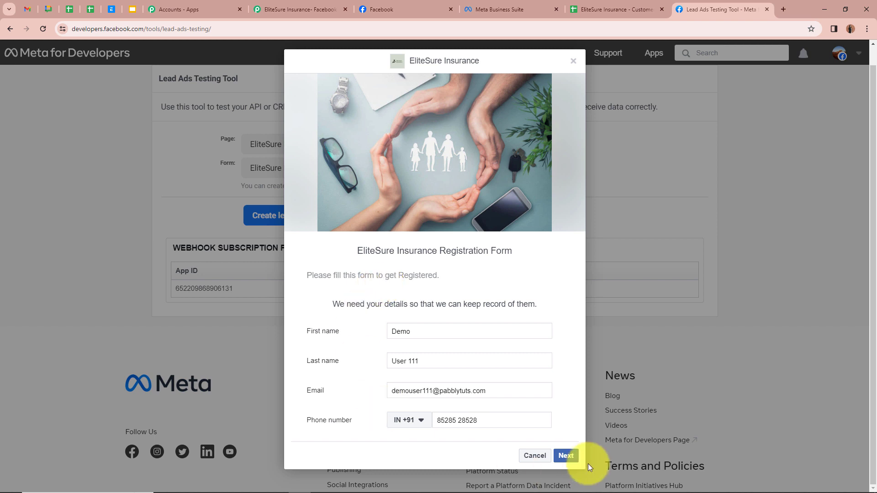
pyautogui.click(565, 455)
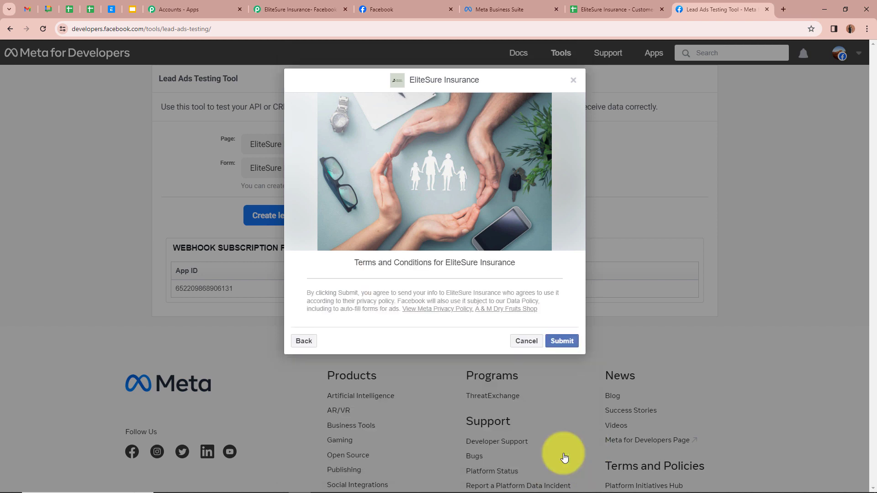
pyautogui.click(561, 341)
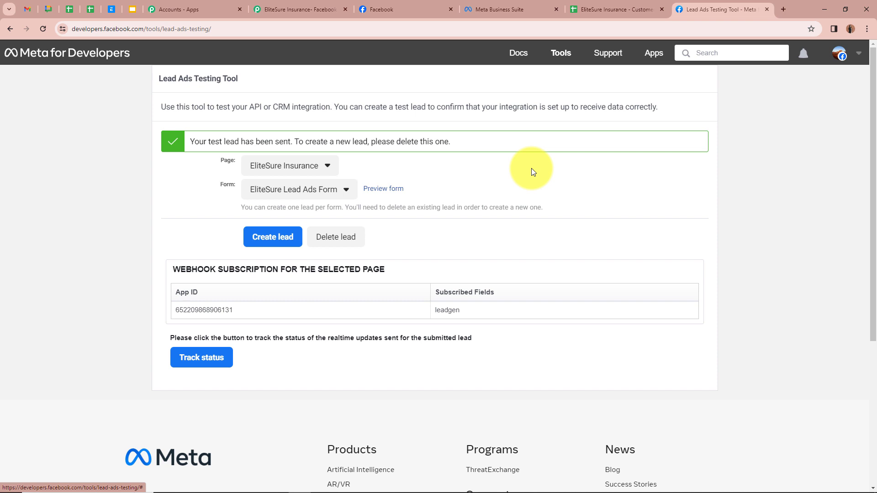
pyautogui.click(582, 9)
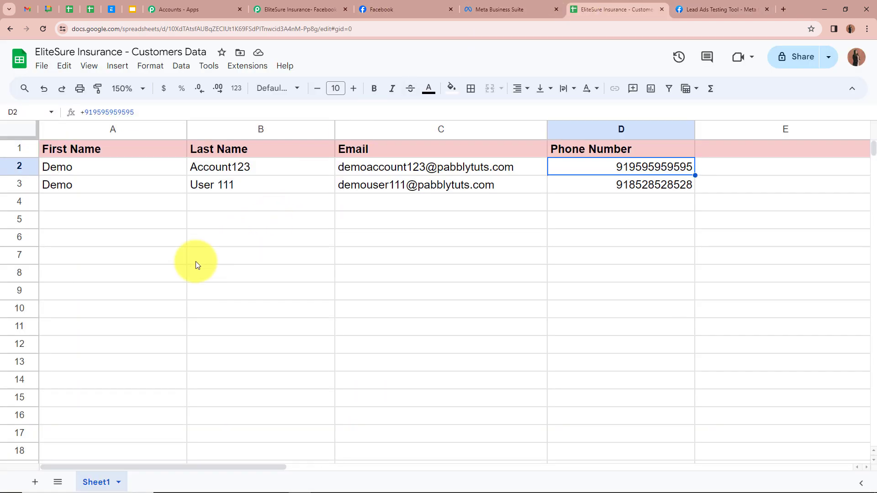
# Verify row 3 holds the second lead's name and phone number in A3, B3 and D3.
pyautogui.click(142, 190)
pyautogui.click(227, 182)
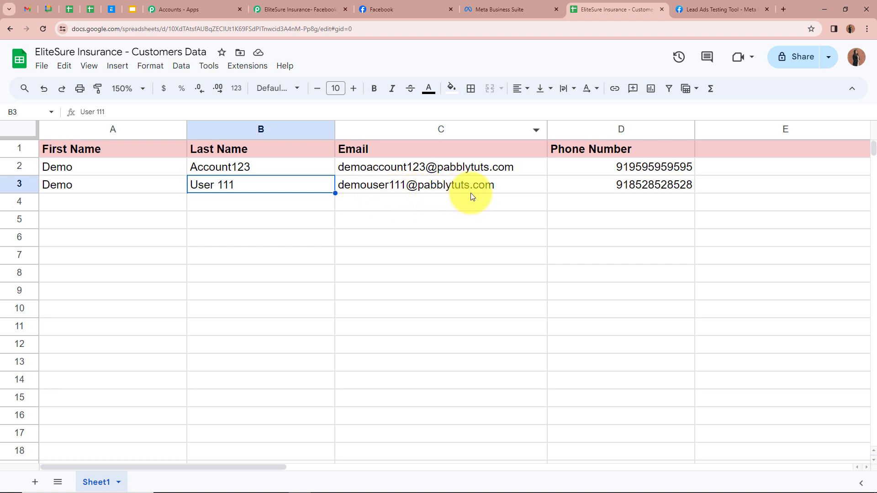
pyautogui.click(591, 184)
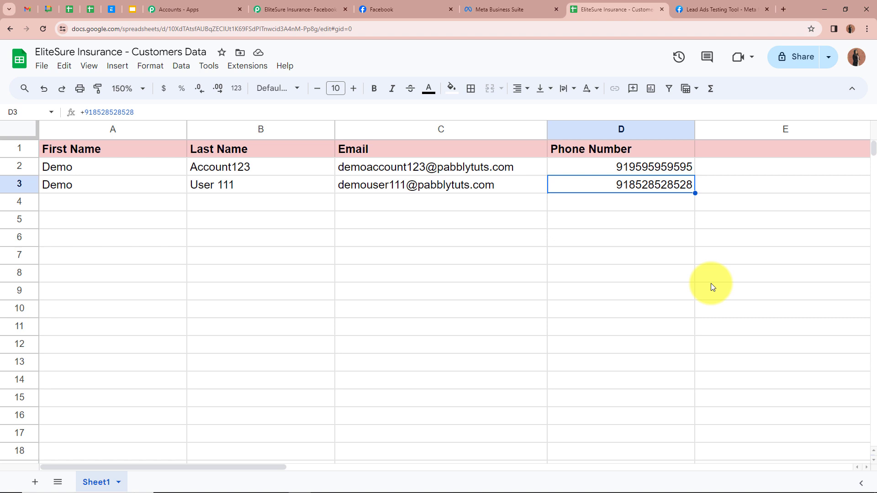
pyautogui.click(294, 8)
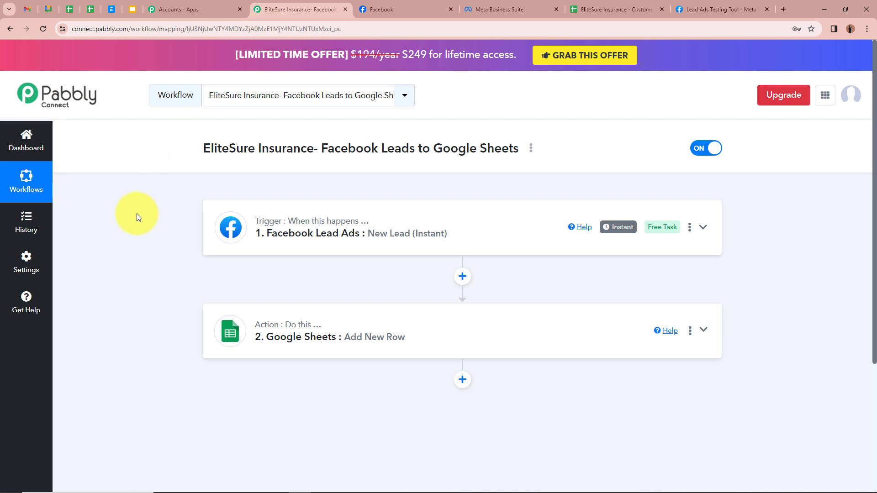